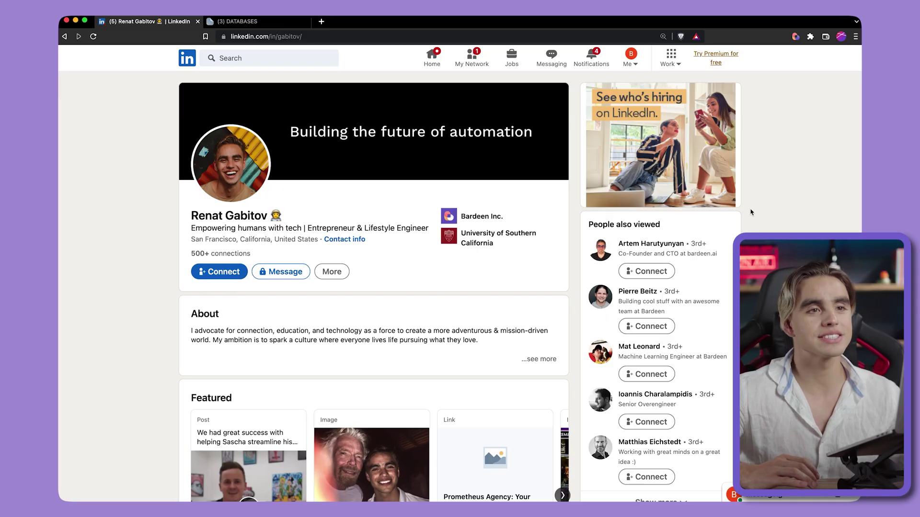
# - Copy the open LinkedIn profile into a Notion database with Bardeen, then view the parent database
pyautogui.click(794, 41)
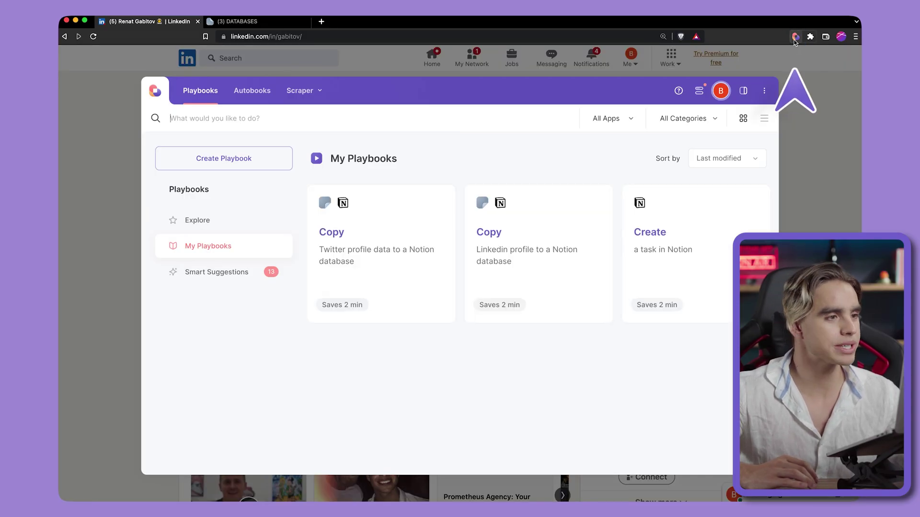
pyautogui.click(587, 245)
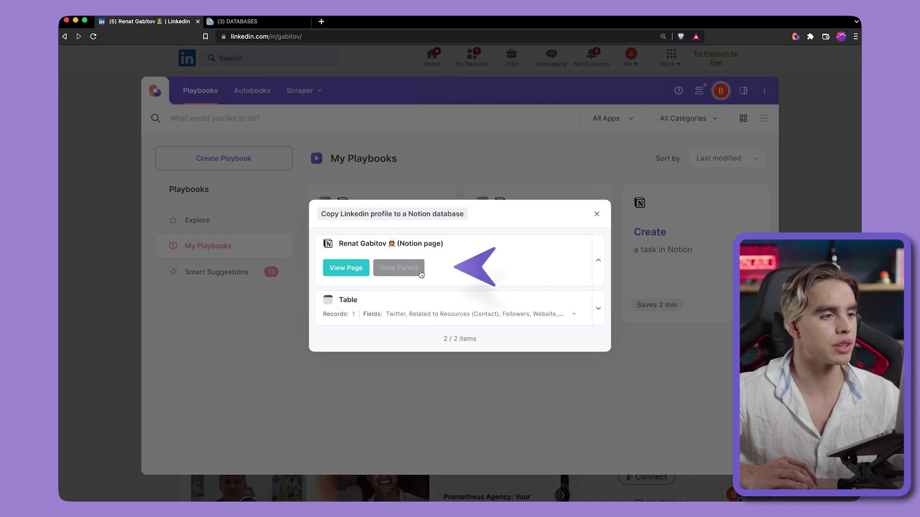
pyautogui.click(419, 269)
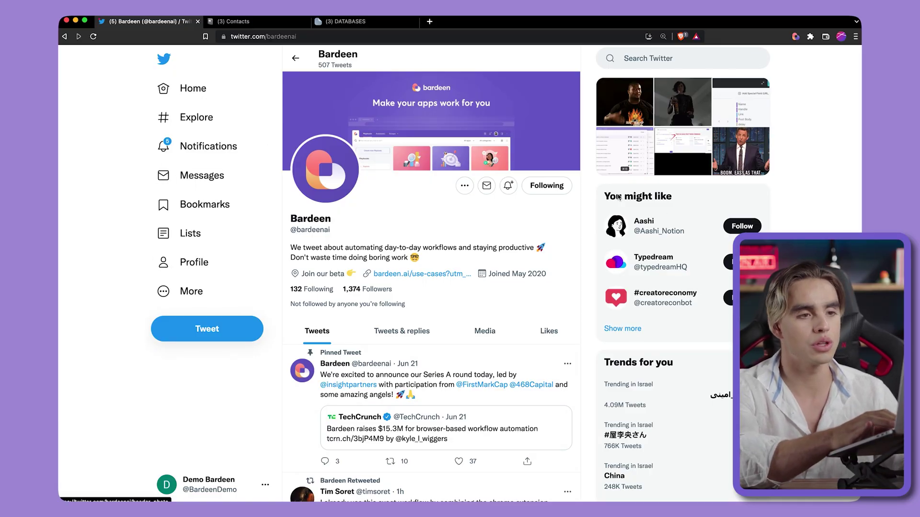
# - Open the 'Copy Twitter profile data to a Notion database' playbook in Bardeen's builder
pyautogui.moveTo(679, 220)
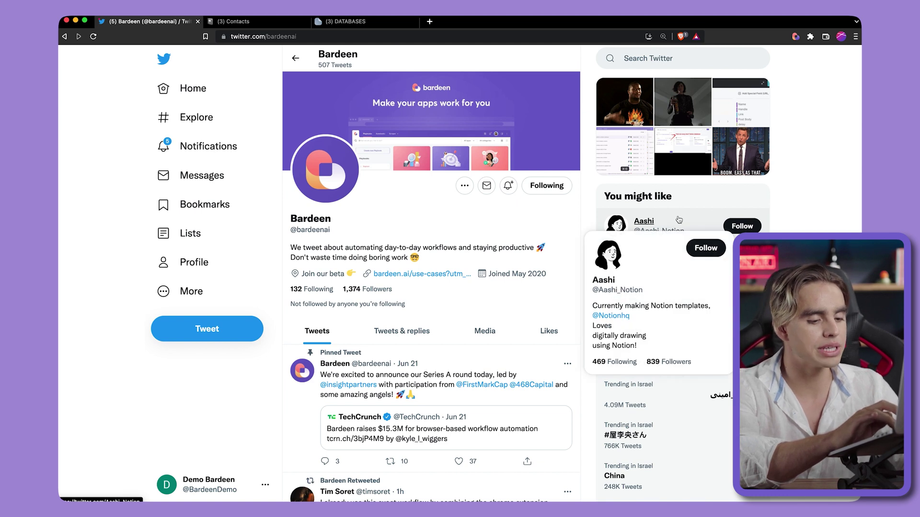
pyautogui.hotkey('alt', 'b')
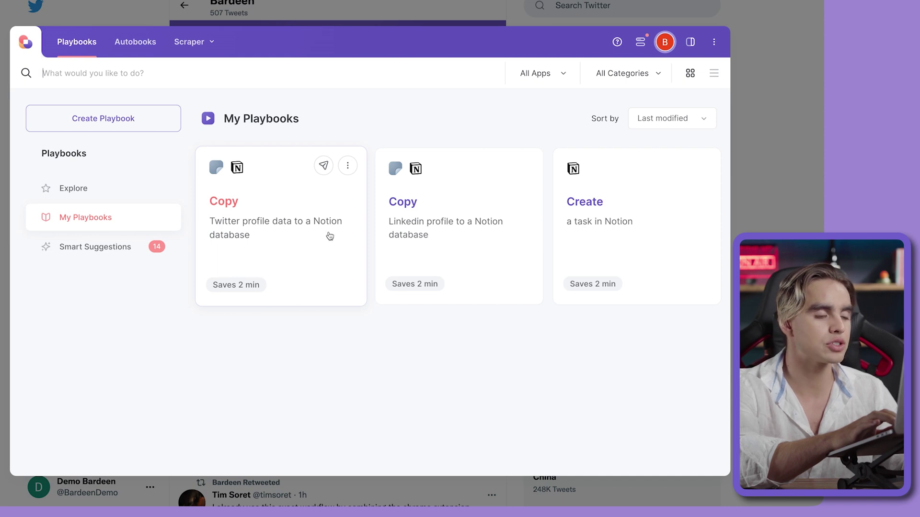
pyautogui.click(347, 169)
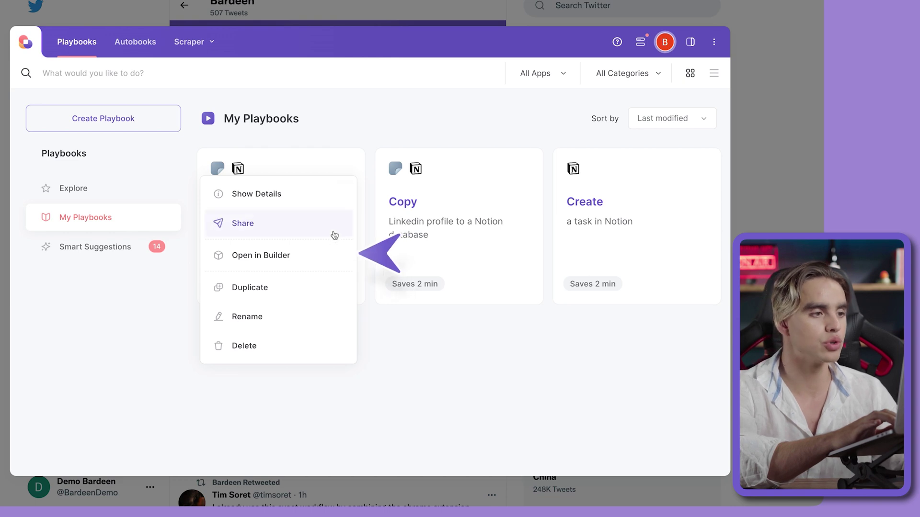
pyautogui.click(328, 252)
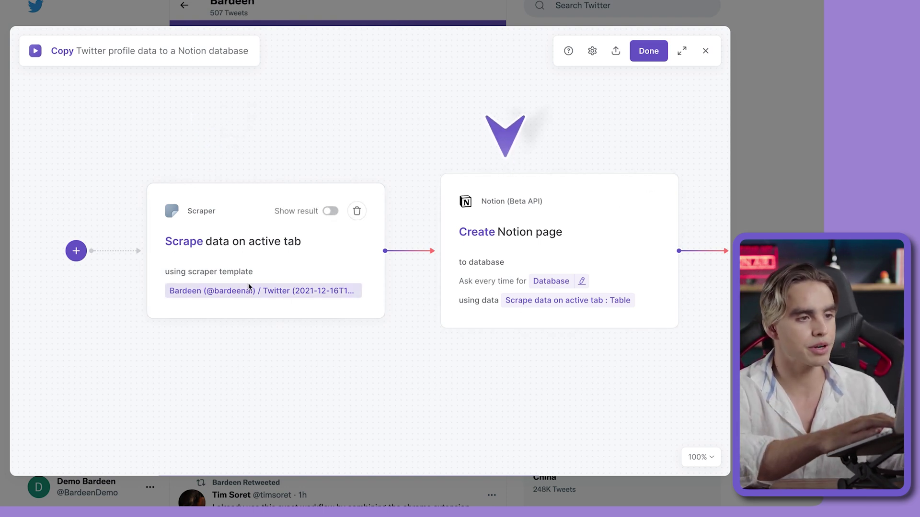
# - Change the Create Notion page step's destination database to Contacts
pyautogui.click(565, 248)
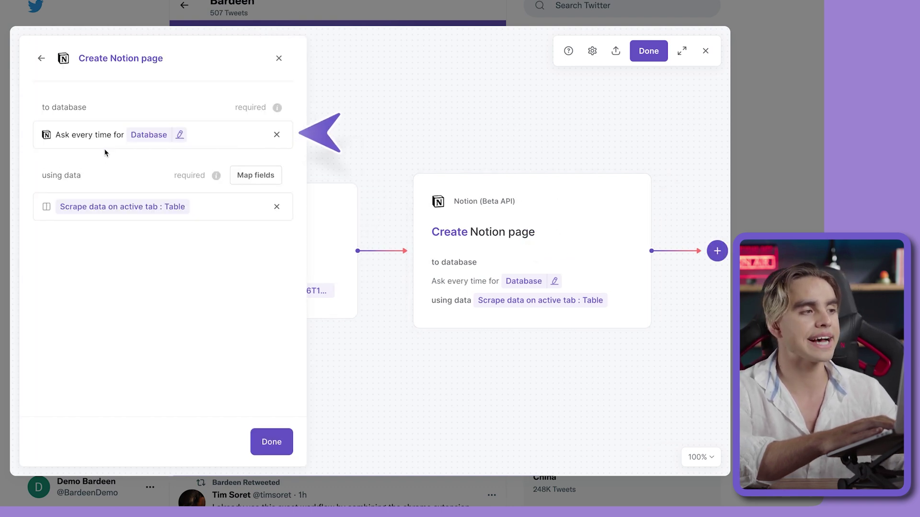
pyautogui.click(275, 133)
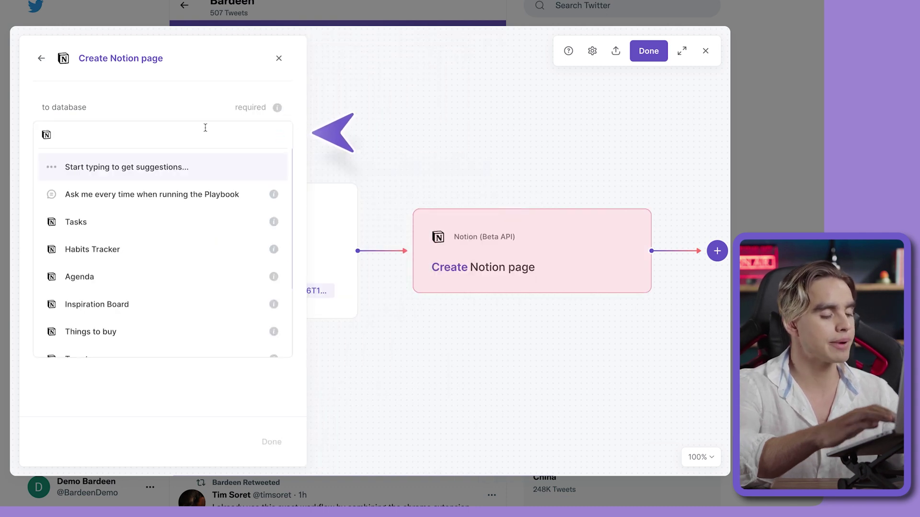
pyautogui.write('Contacts')
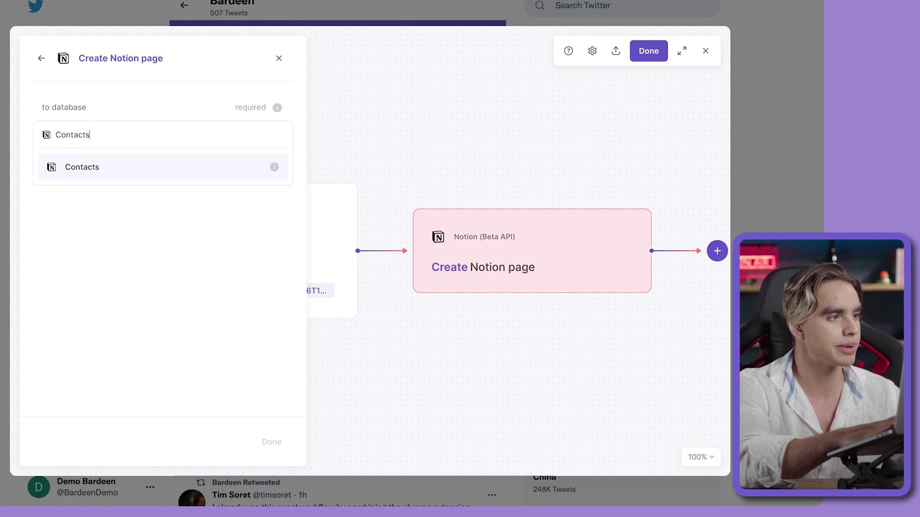
pyautogui.click(154, 170)
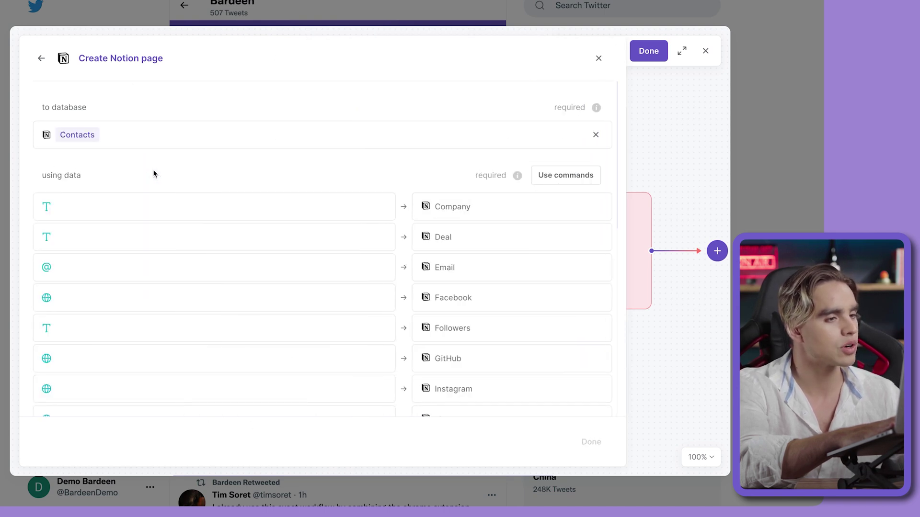
pyautogui.scroll(-2, 373, 310)
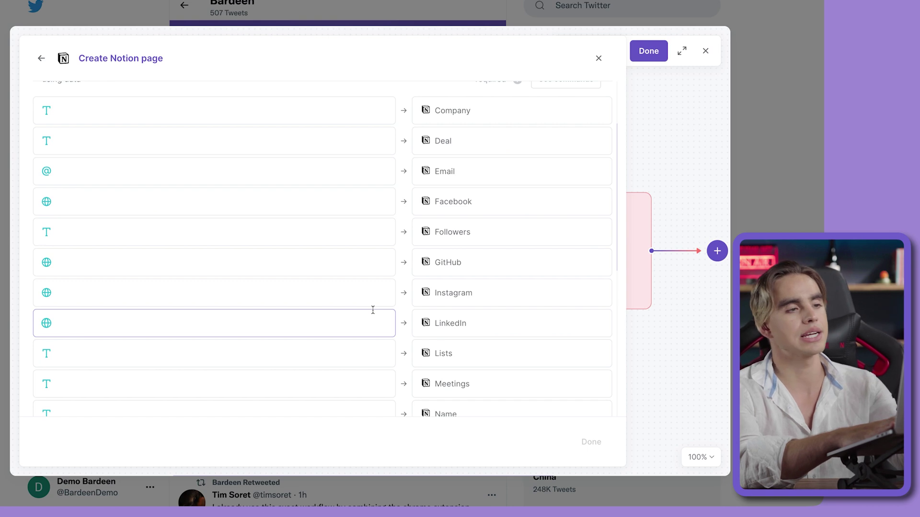
pyautogui.scroll(-3, 372, 310)
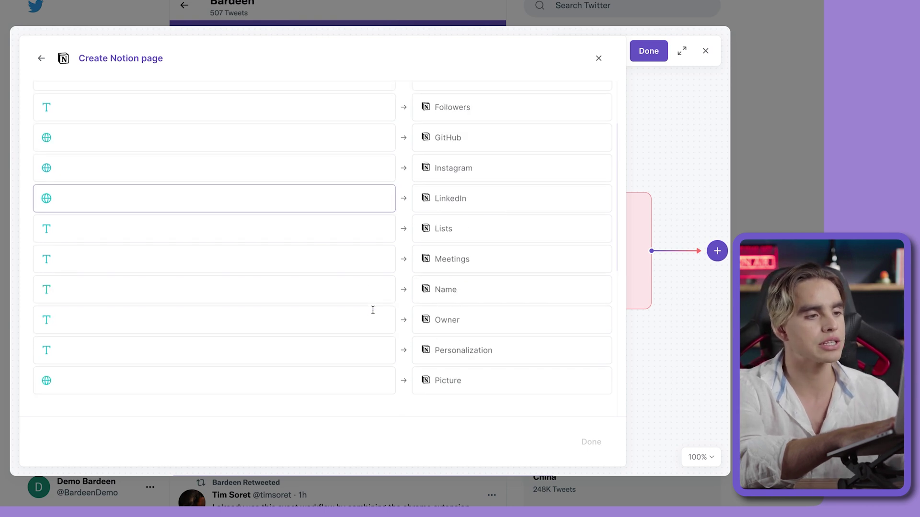
pyautogui.scroll(3, 372, 310)
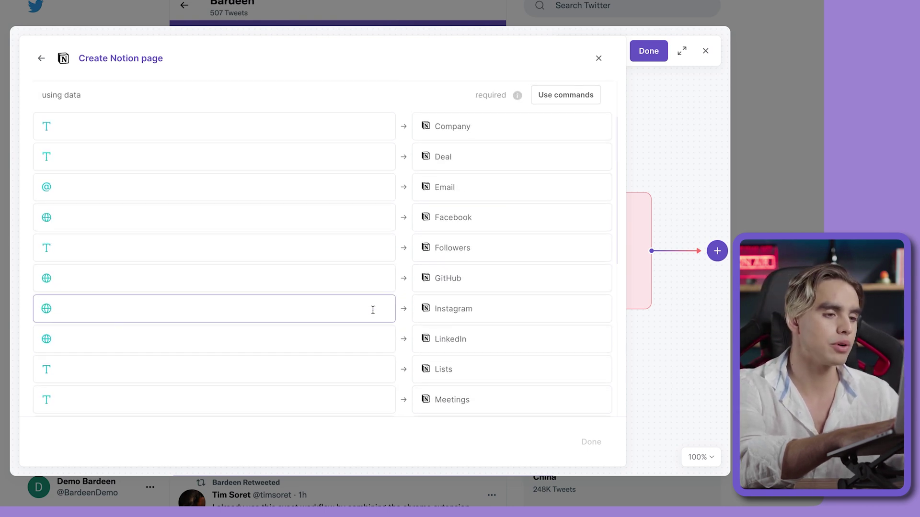
pyautogui.scroll(-2, 373, 310)
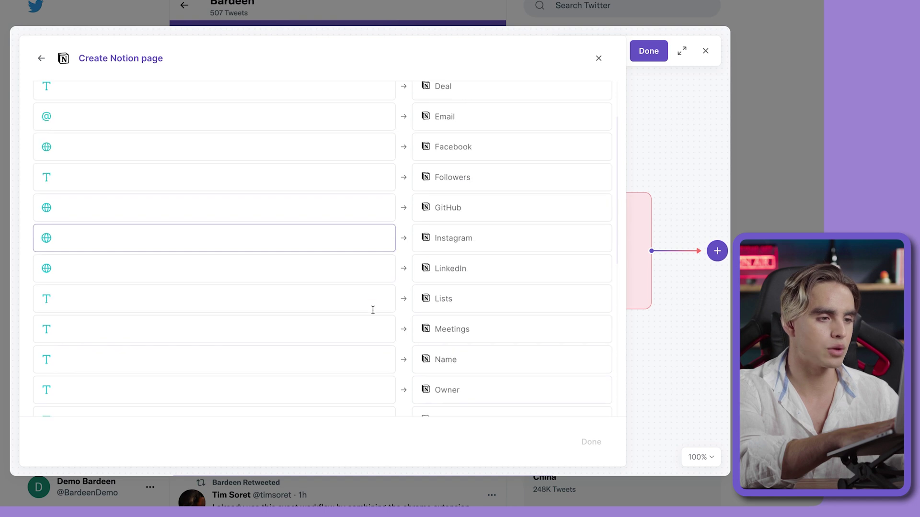
# - Map the Notion Name field to the scraped .Name and Twitter to .url
pyautogui.click(344, 354)
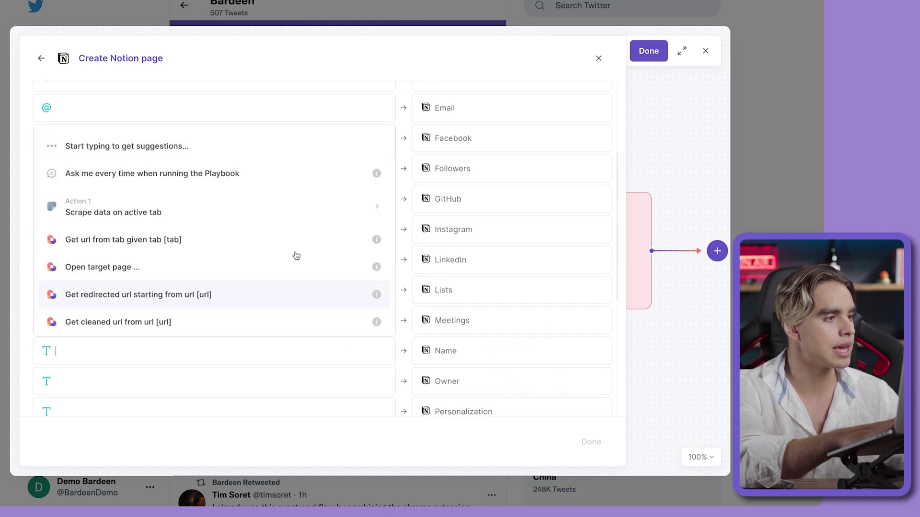
pyautogui.click(263, 204)
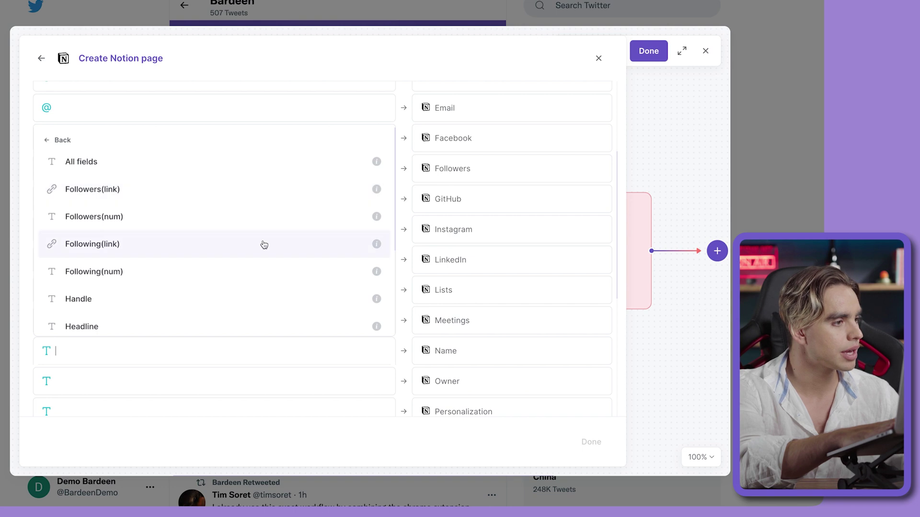
pyautogui.scroll(-3, 263, 244)
pyautogui.click(234, 261)
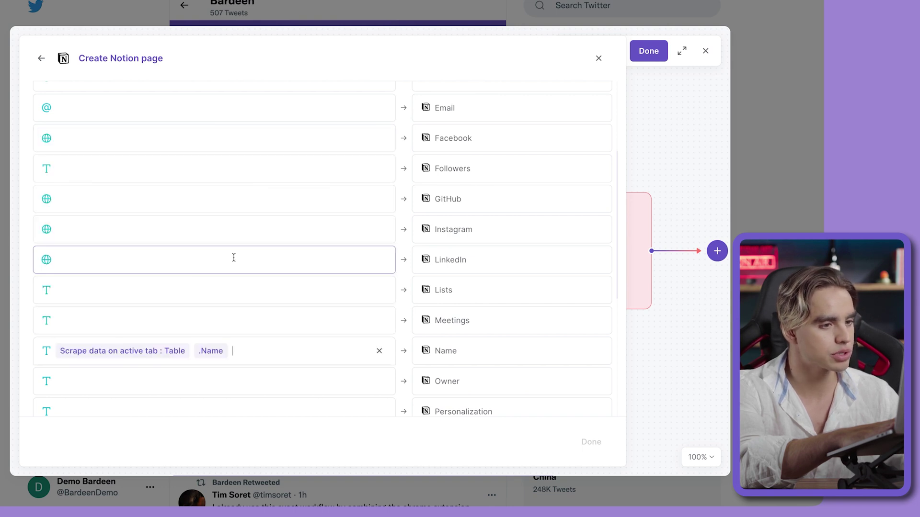
pyautogui.scroll(1, 274, 266)
pyautogui.scroll(2, 275, 267)
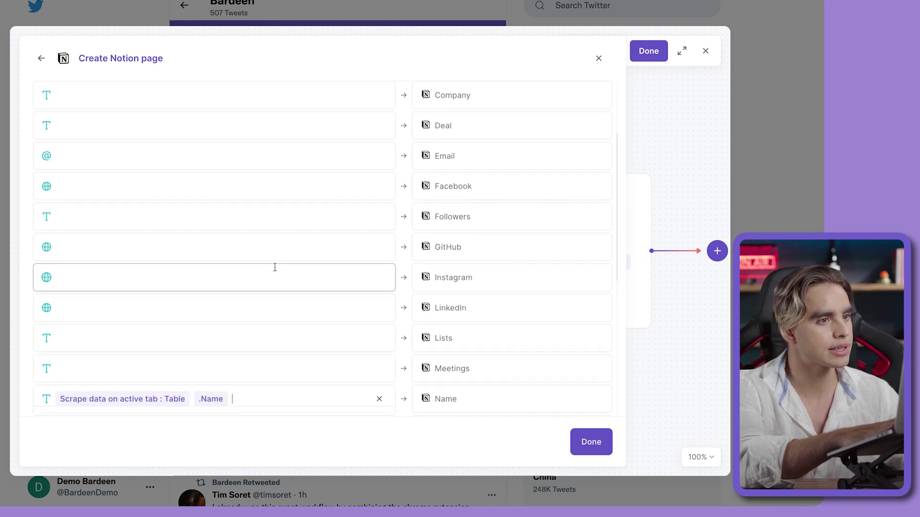
pyautogui.scroll(-7, 274, 267)
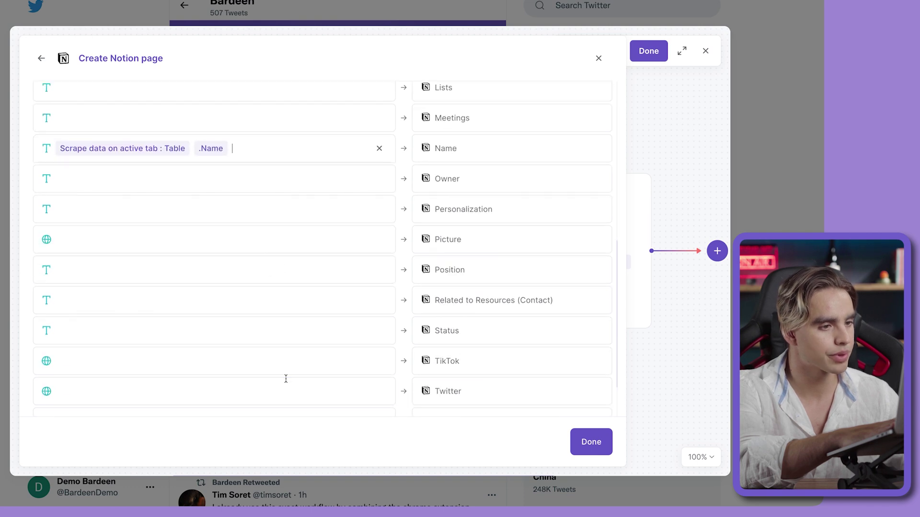
pyautogui.click(287, 379)
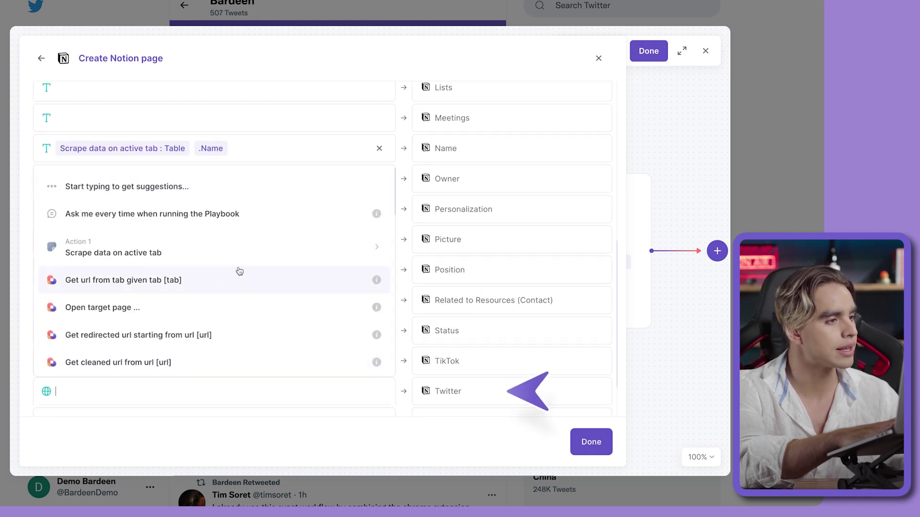
pyautogui.click(221, 248)
pyautogui.click(258, 282)
pyautogui.scroll(3, 258, 283)
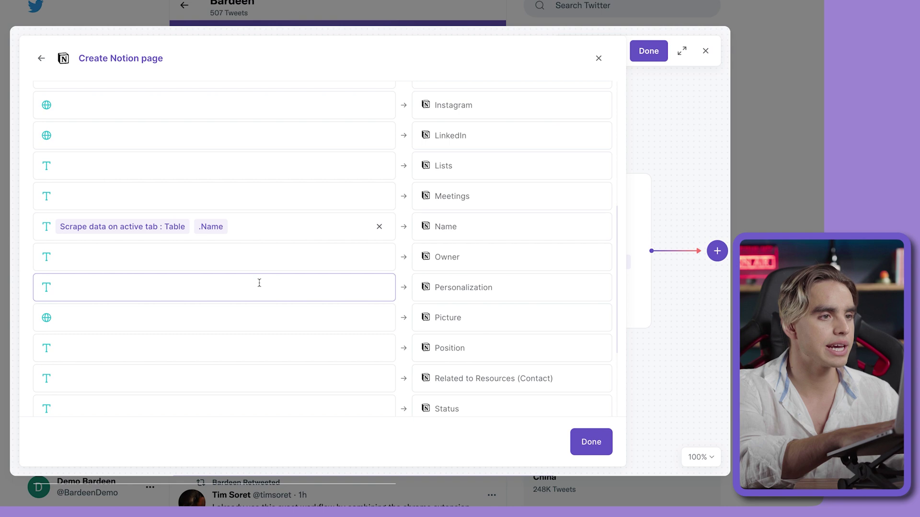
pyautogui.scroll(5, 259, 283)
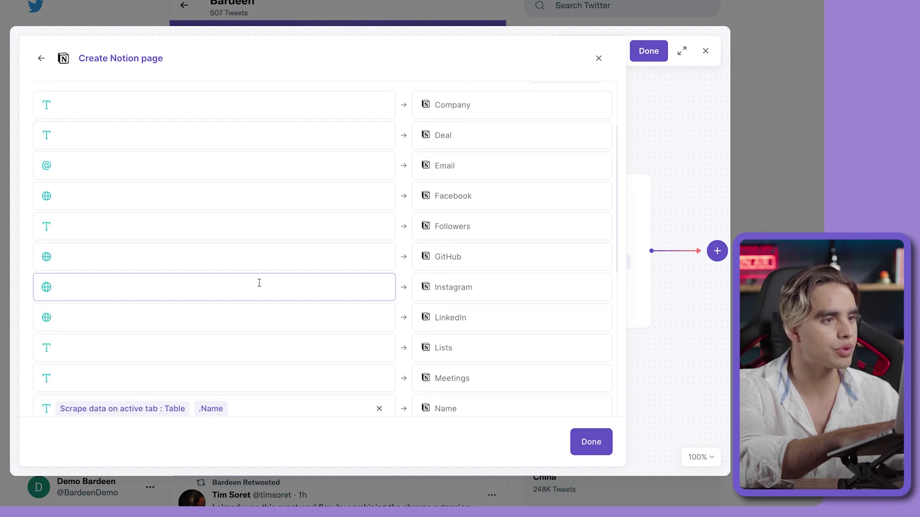
pyautogui.scroll(-10, 260, 283)
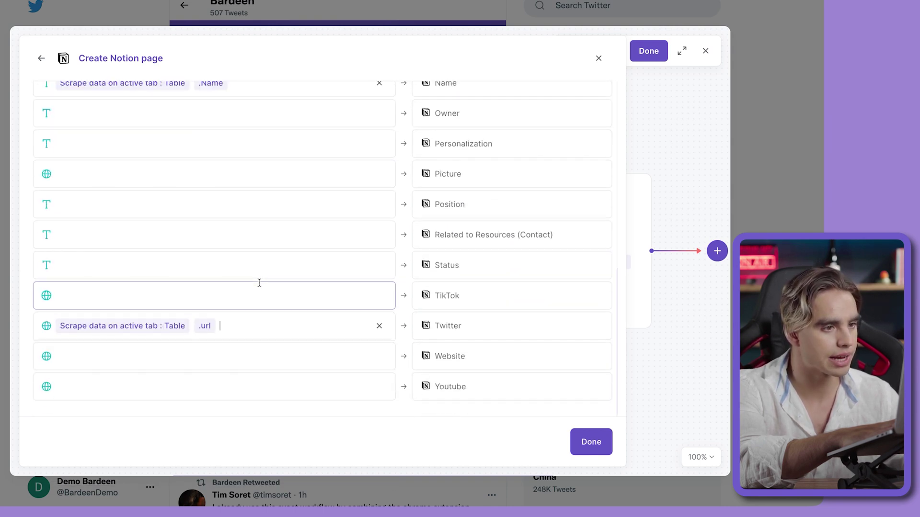
# - Map Website to the scraped Website, accept the datatype conversion, and finish the Notion step
pyautogui.click(256, 354)
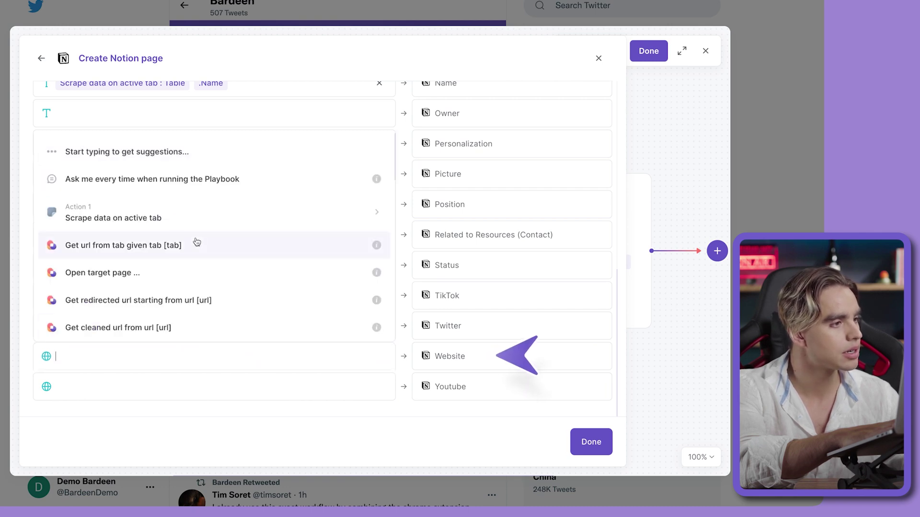
pyautogui.click(171, 212)
pyautogui.scroll(-3, 194, 229)
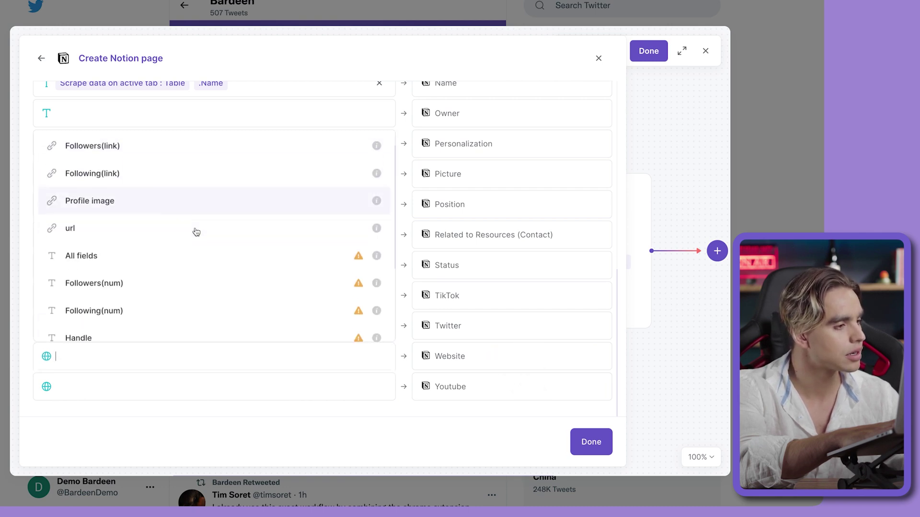
pyautogui.click(227, 331)
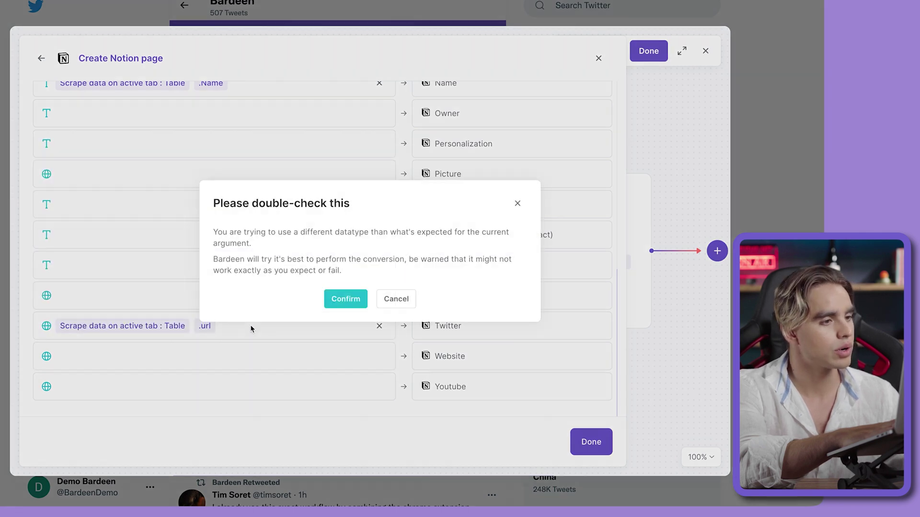
pyautogui.click(342, 305)
pyautogui.click(582, 452)
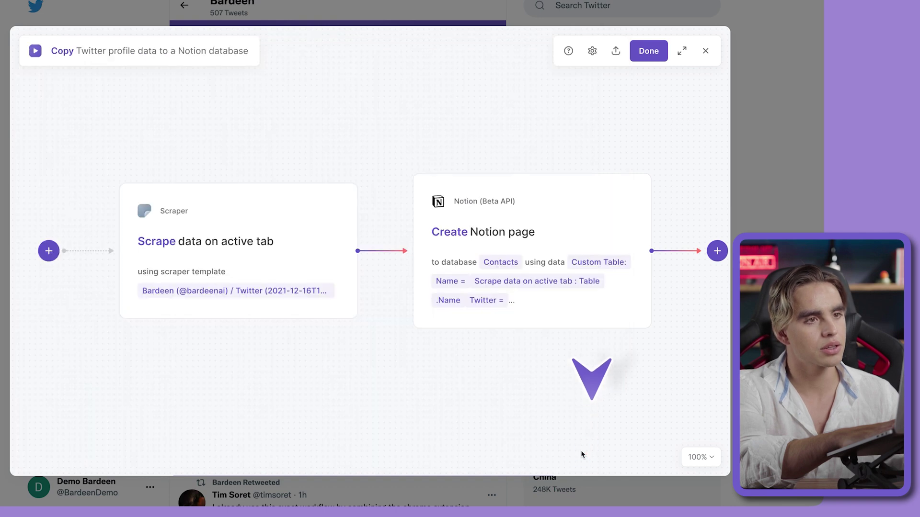
# - Save the edited playbook and run it on the Bardeen Twitter profile, then check Notion Contacts
pyautogui.click(653, 45)
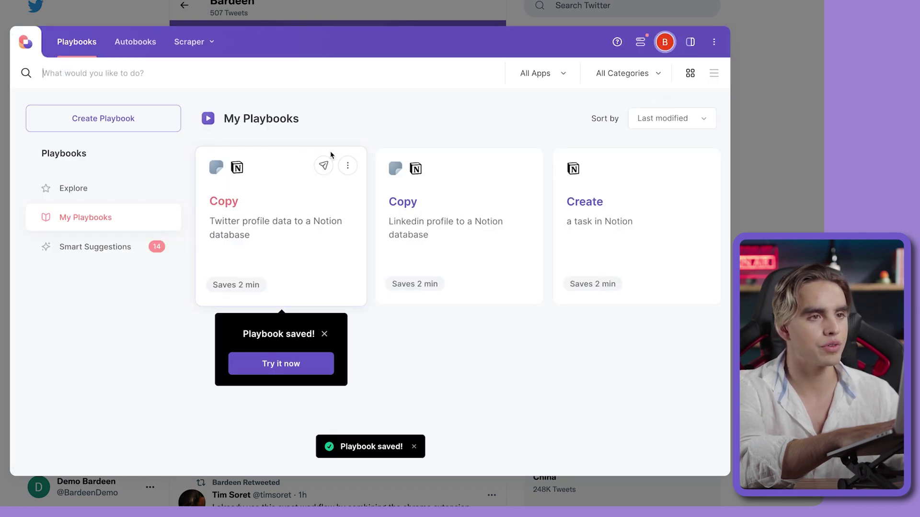
pyautogui.click(690, 41)
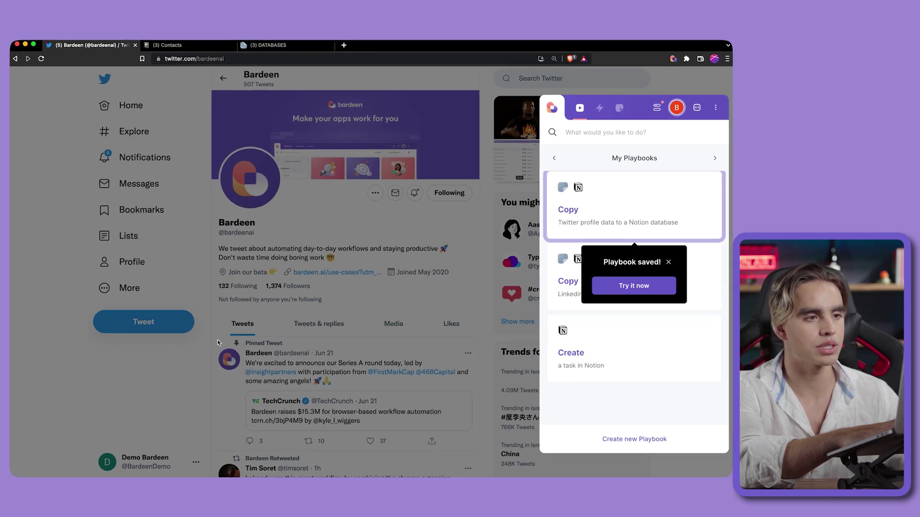
pyautogui.click(637, 203)
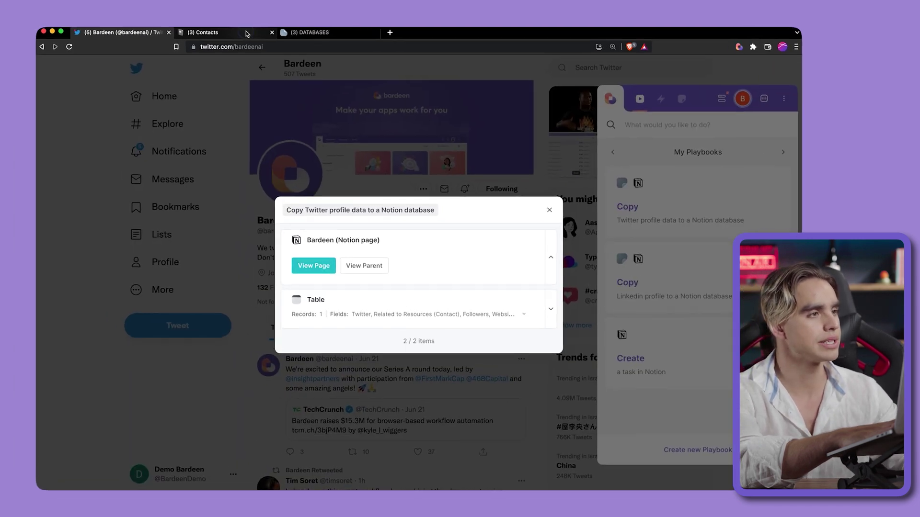
pyautogui.click(217, 43)
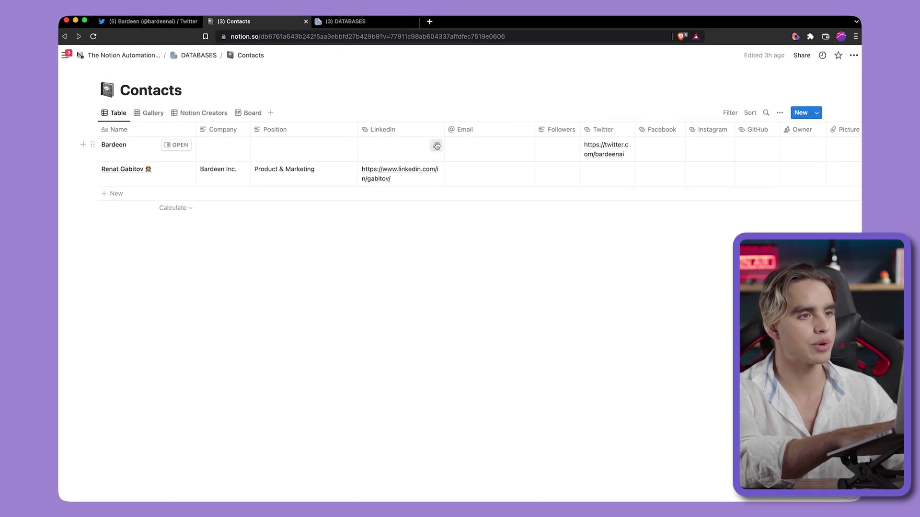
# - Check the Bardeen row's Website column in Contacts, rearranging columns, then return to the Twitter profile
pyautogui.hscroll(15, 471, 145)
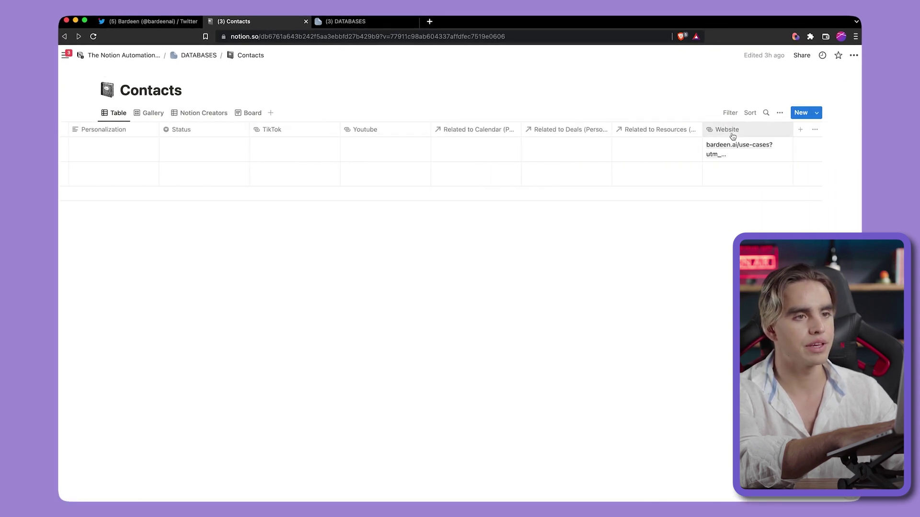
pyautogui.moveTo(732, 137); pyautogui.dragTo(358, 123)
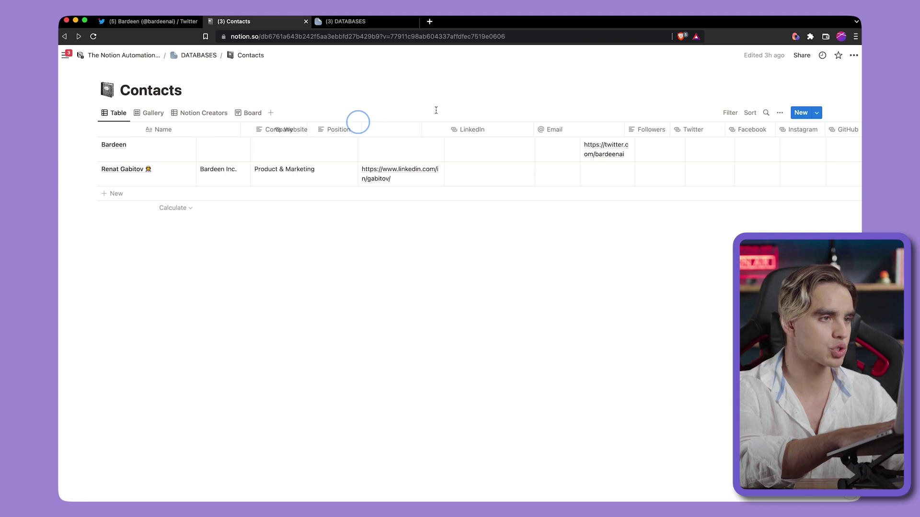
pyautogui.moveTo(436, 110); pyautogui.dragTo(623, 103)
pyautogui.click(134, 23)
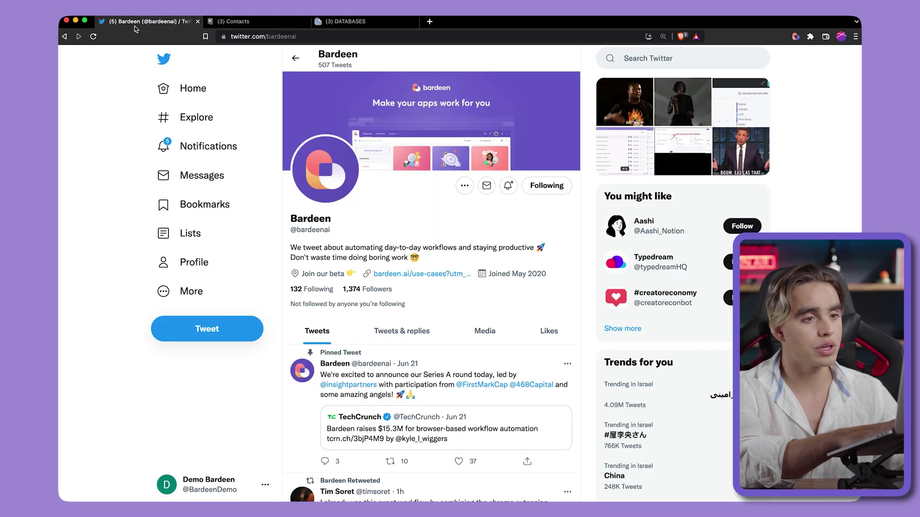
# - Copy a suggested creator's Twitter profile into Notion Contacts and check the new row
pyautogui.click(612, 234)
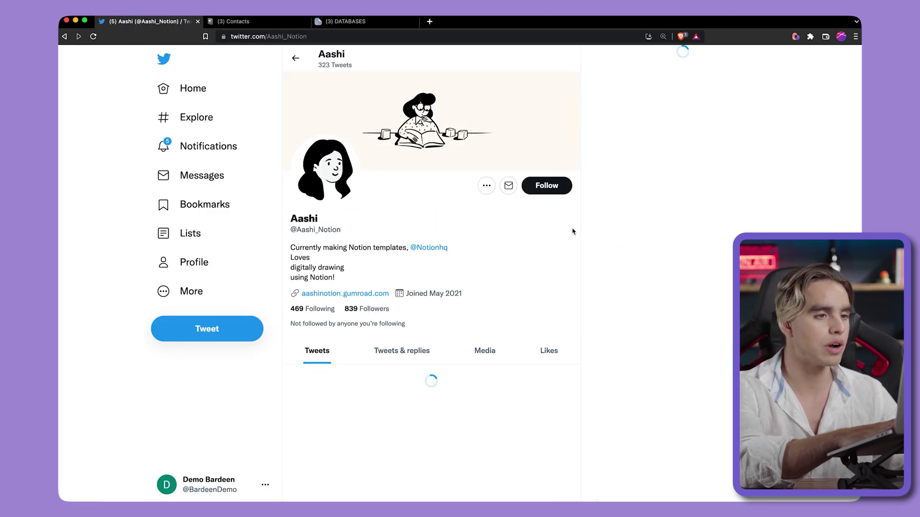
pyautogui.hotkey('alt', 'b')
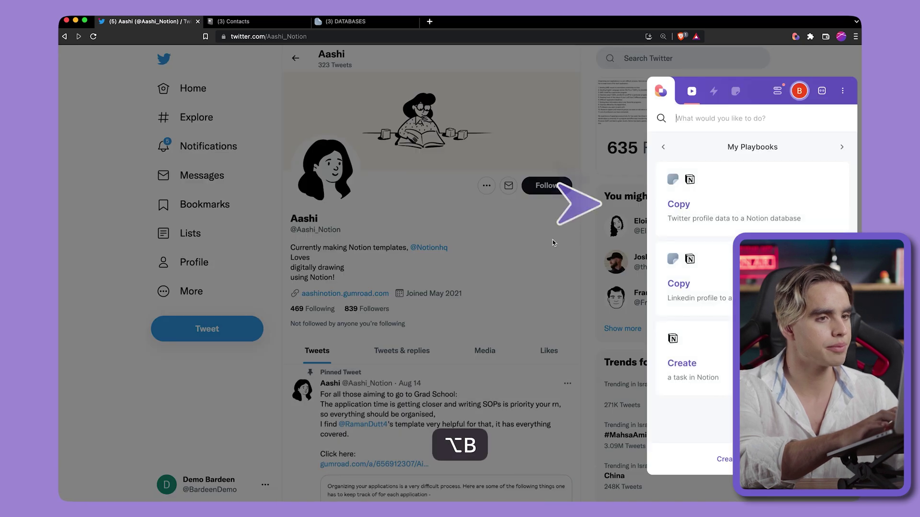
pyautogui.click(678, 210)
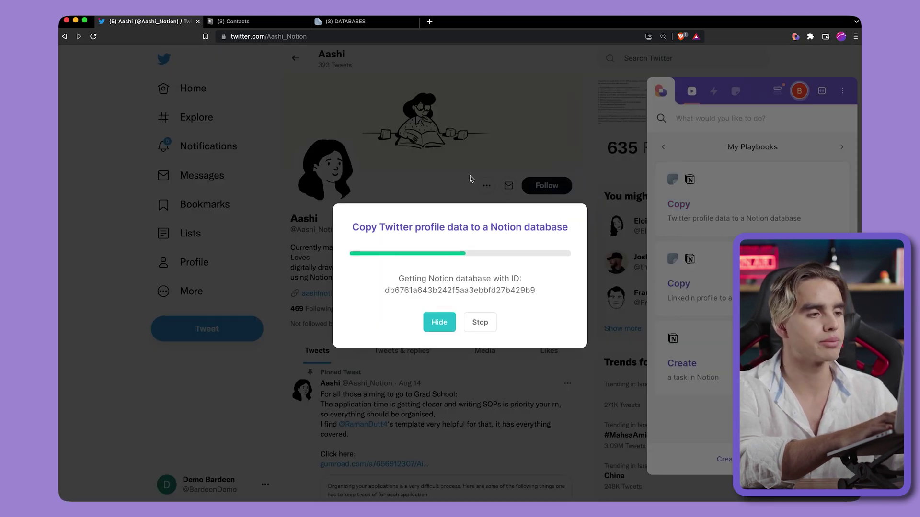
pyautogui.click(278, 23)
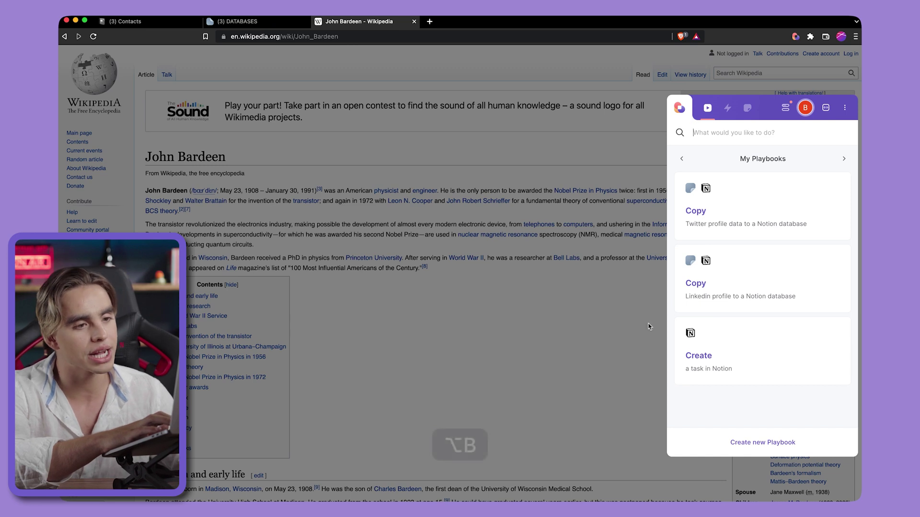
# - Create a Notion task named 'Read something about John Bardeen' and open its parent Tasks database
pyautogui.click(729, 345)
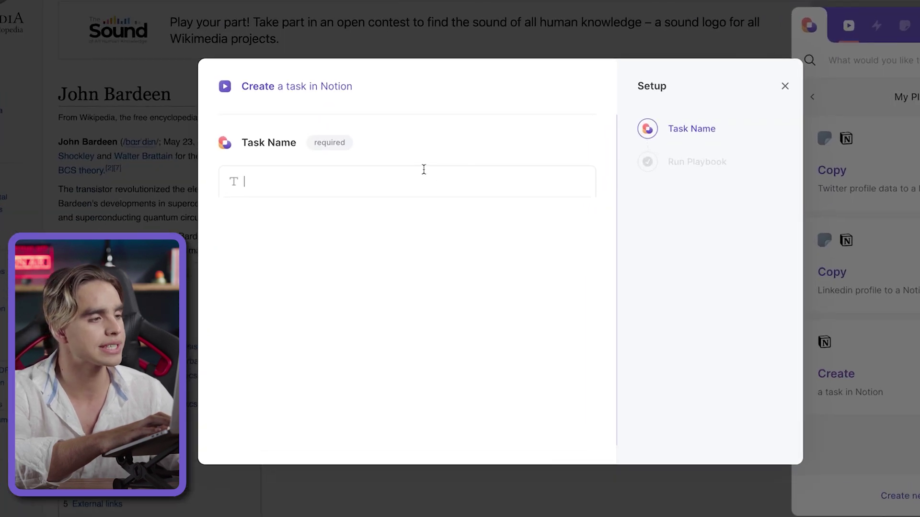
pyautogui.click(415, 221)
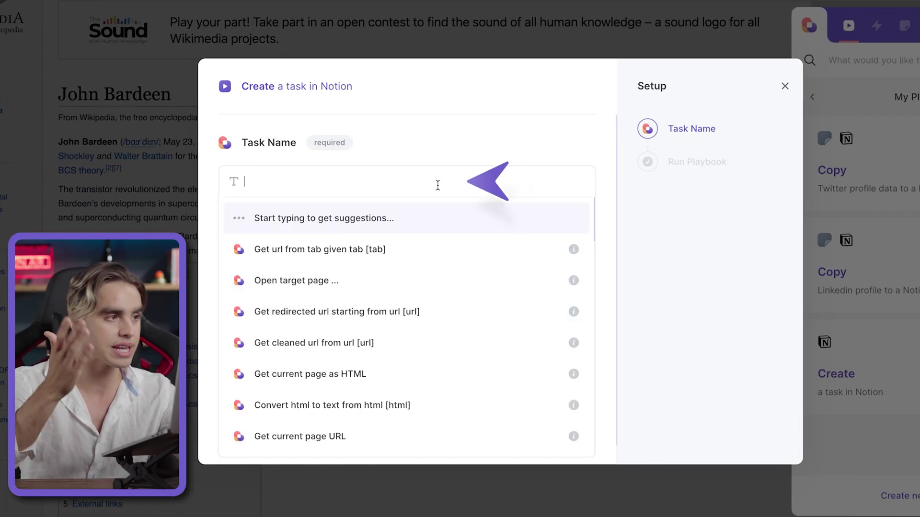
pyautogui.write('Read')
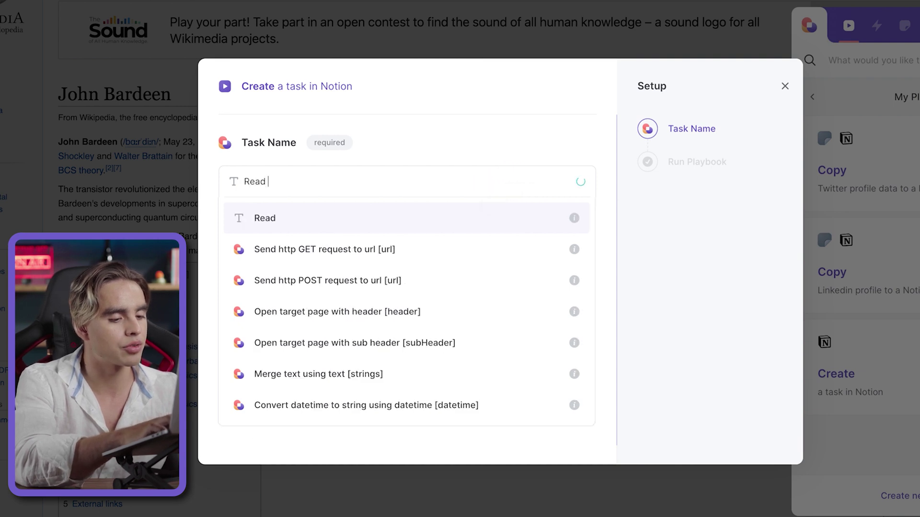
pyautogui.write(' something about John Bardeen')
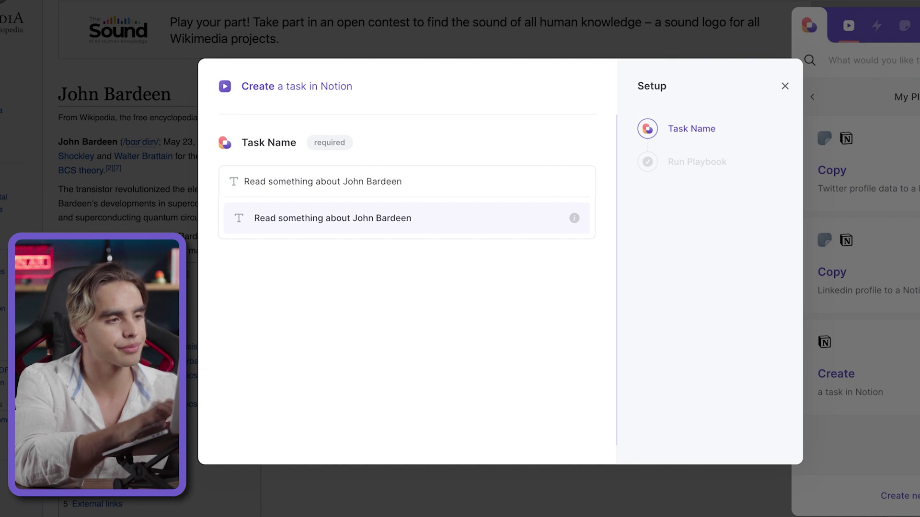
pyautogui.press('Return')
pyautogui.press('Return')
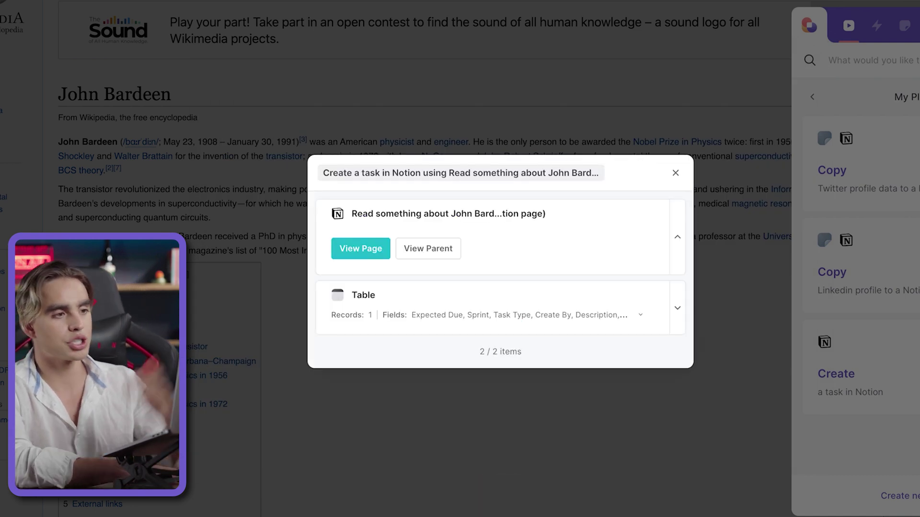
pyautogui.click(412, 248)
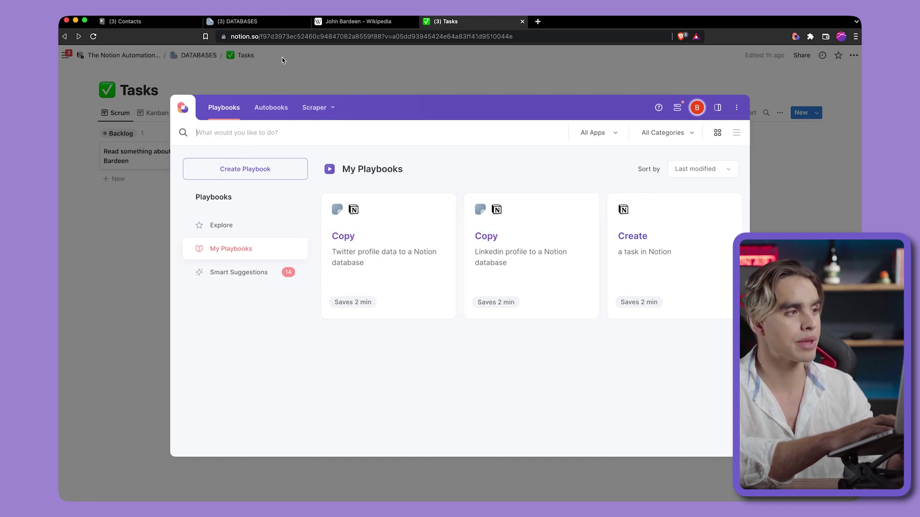
# - Switch the Bardeen window to the My Autobooks list
pyautogui.click(274, 106)
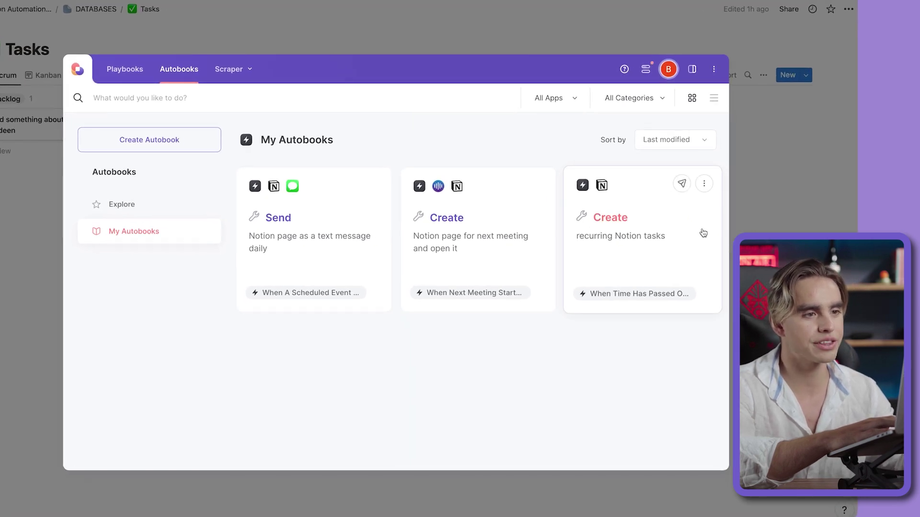
# - Set the 'Create recurring Notion tasks' autobook trigger to a fixed 1-minute duration
pyautogui.click(709, 181)
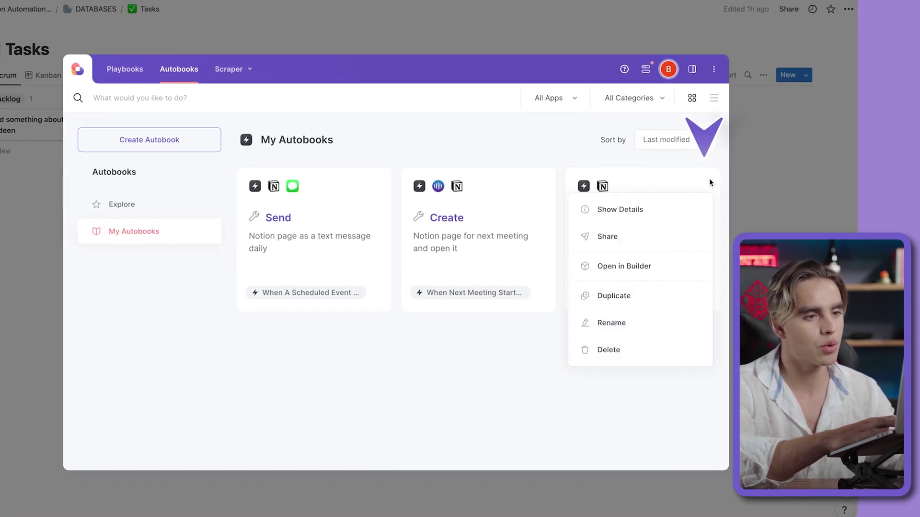
pyautogui.click(677, 263)
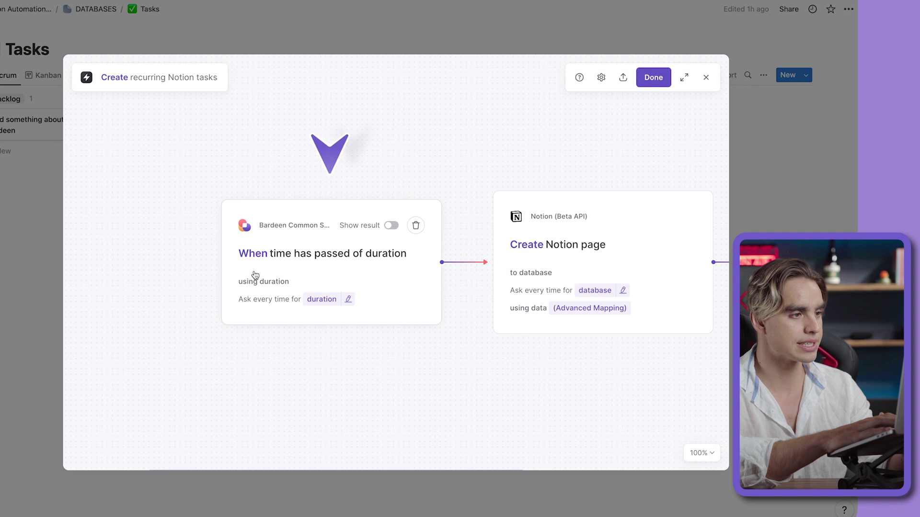
pyautogui.click(389, 278)
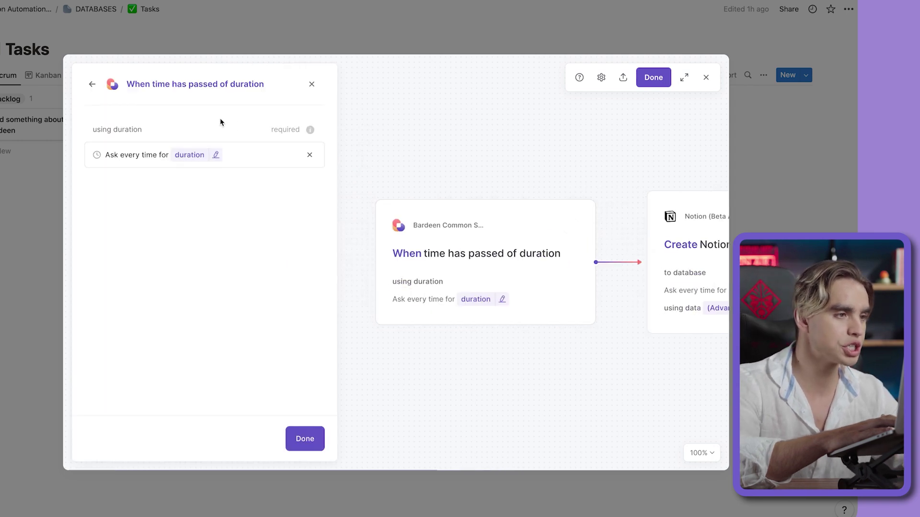
pyautogui.click(310, 156)
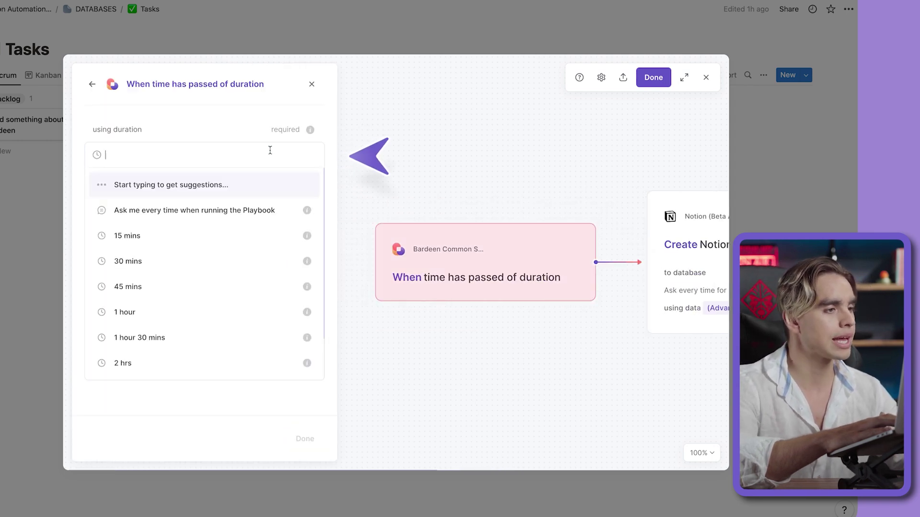
pyautogui.write('1min')
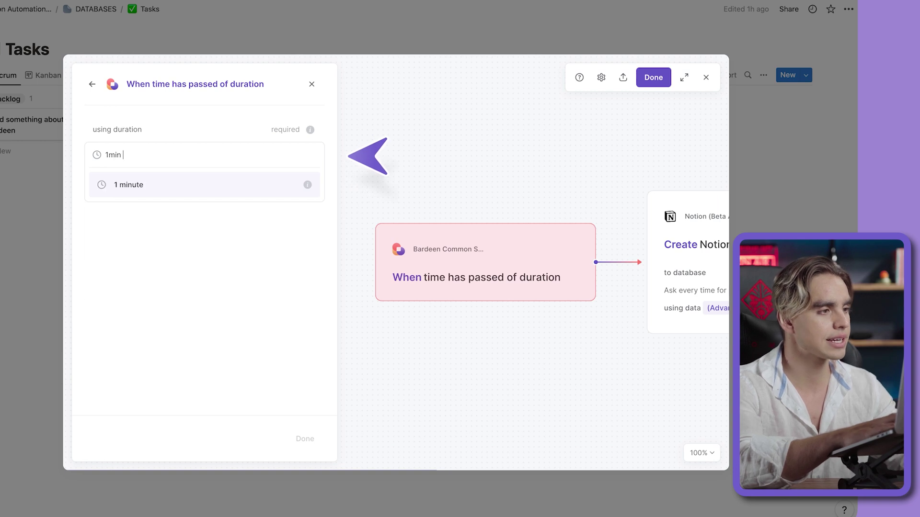
pyautogui.click(157, 182)
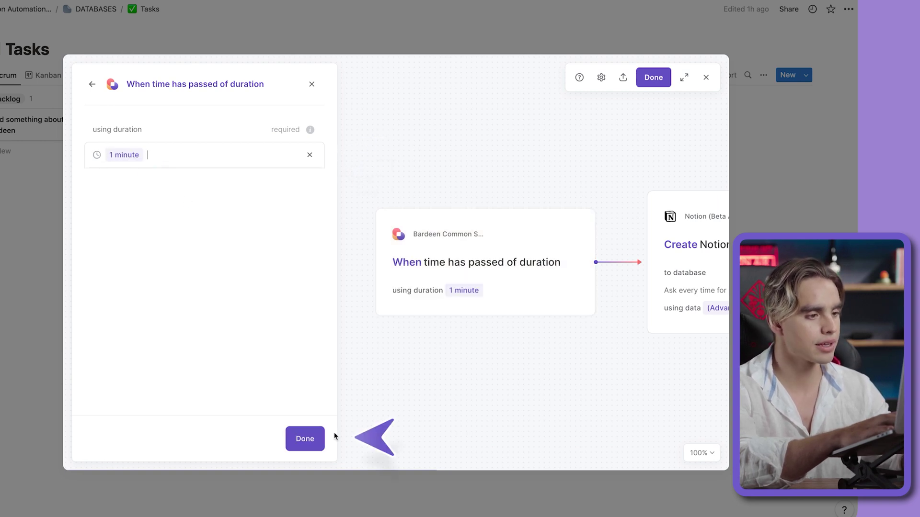
pyautogui.click(318, 439)
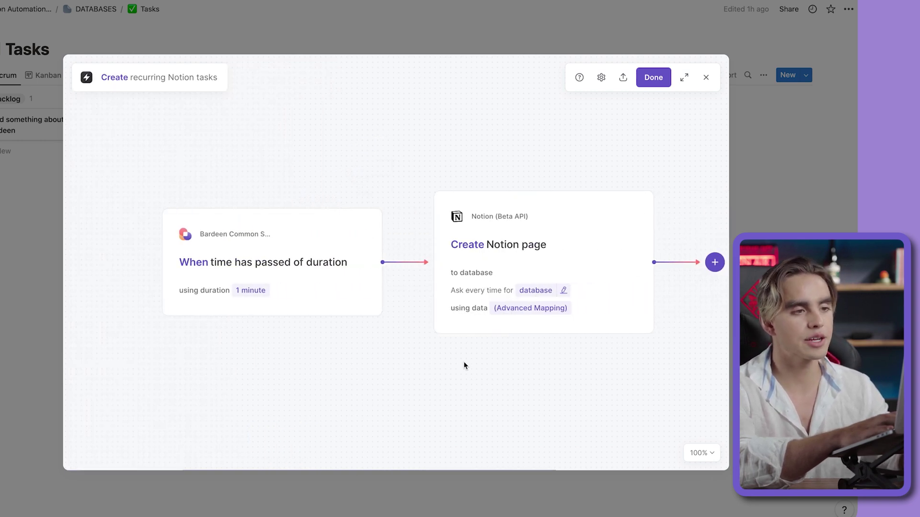
pyautogui.click(570, 245)
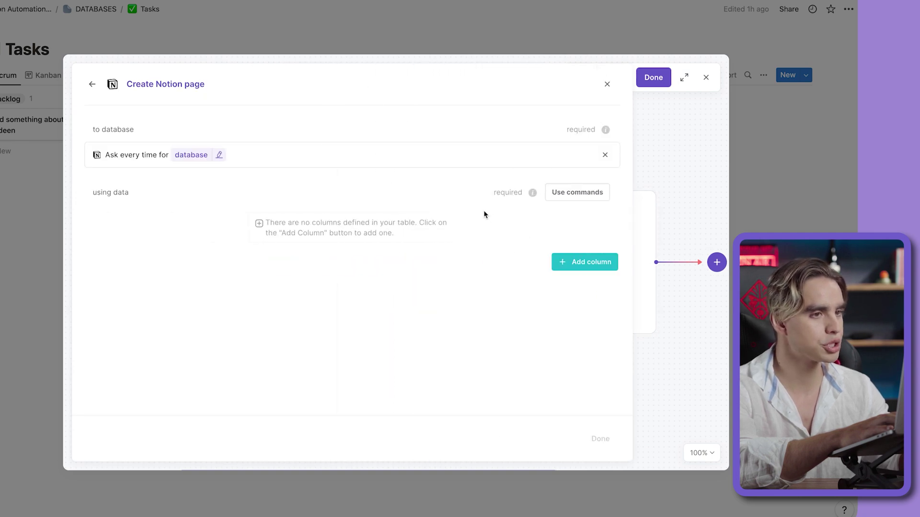
# - Target the Tasks database with Task 'Report for Youtube', then save and activate the autobook
pyautogui.click(604, 155)
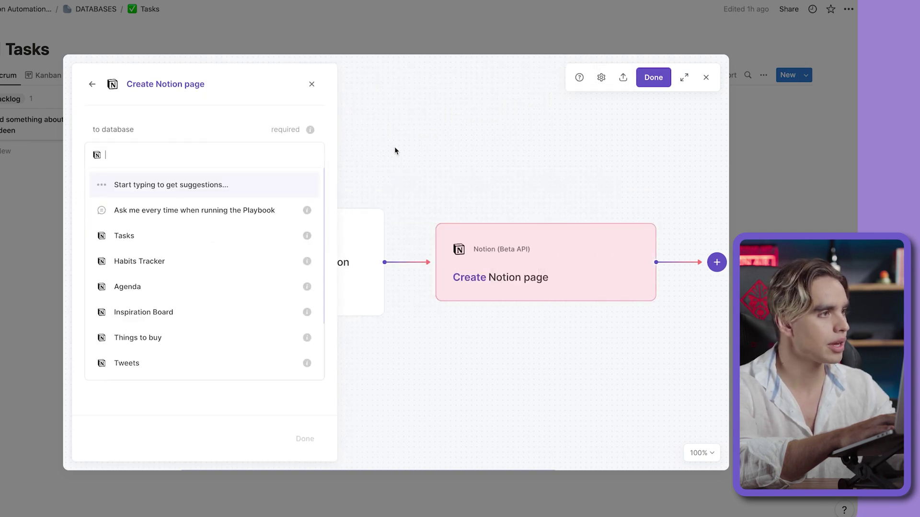
pyautogui.write('taks')
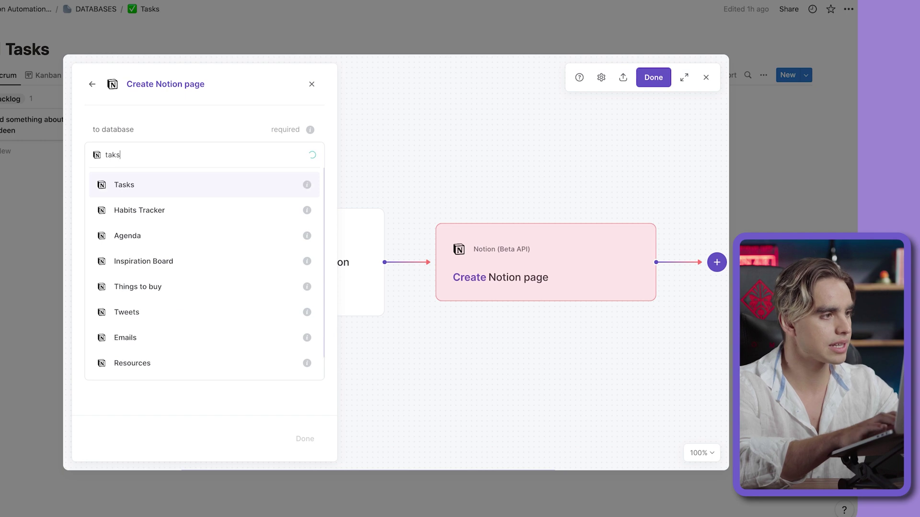
pyautogui.write('s')
pyautogui.press('Return')
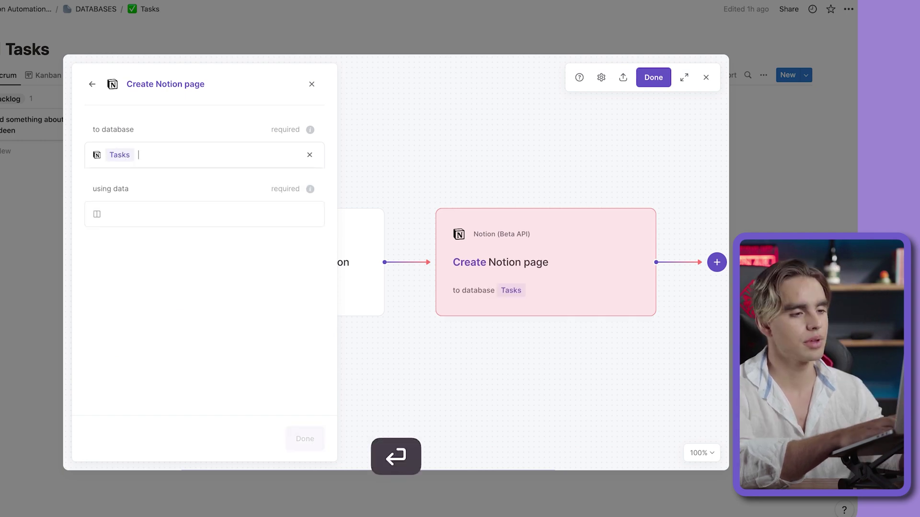
pyautogui.scroll(-3, 346, 218)
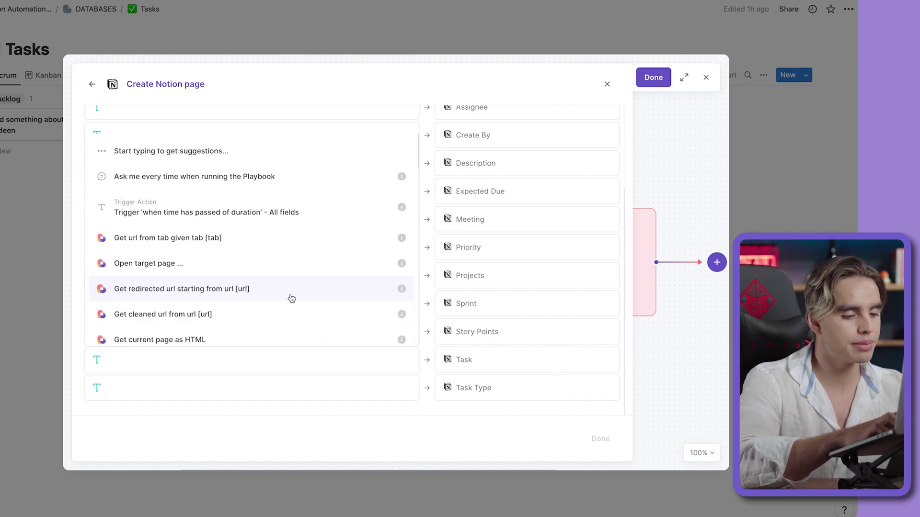
pyautogui.click(237, 203)
pyautogui.press('BackSpace')
pyautogui.write('Report for')
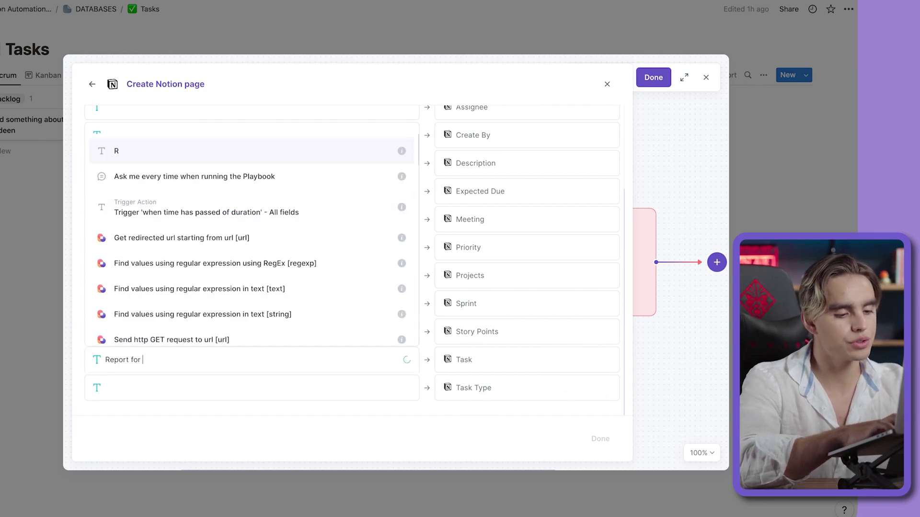
pyautogui.write(' Youtube')
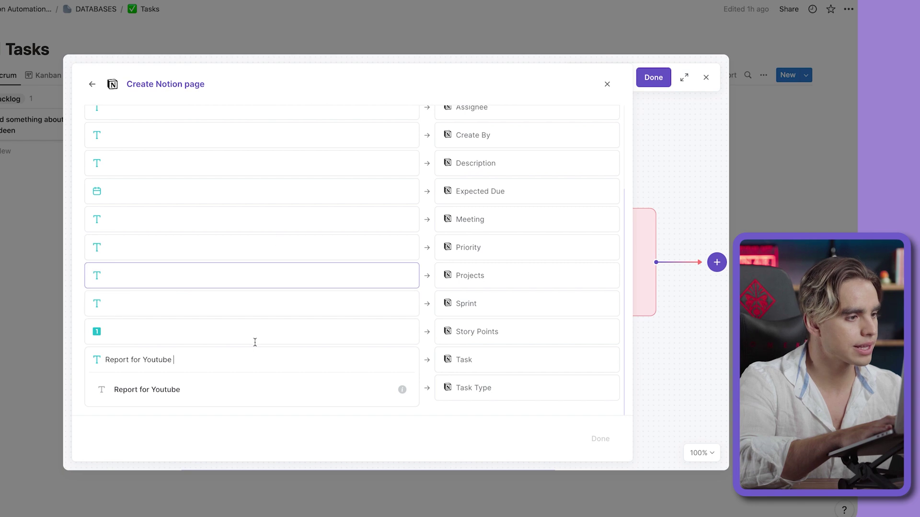
pyautogui.click(261, 388)
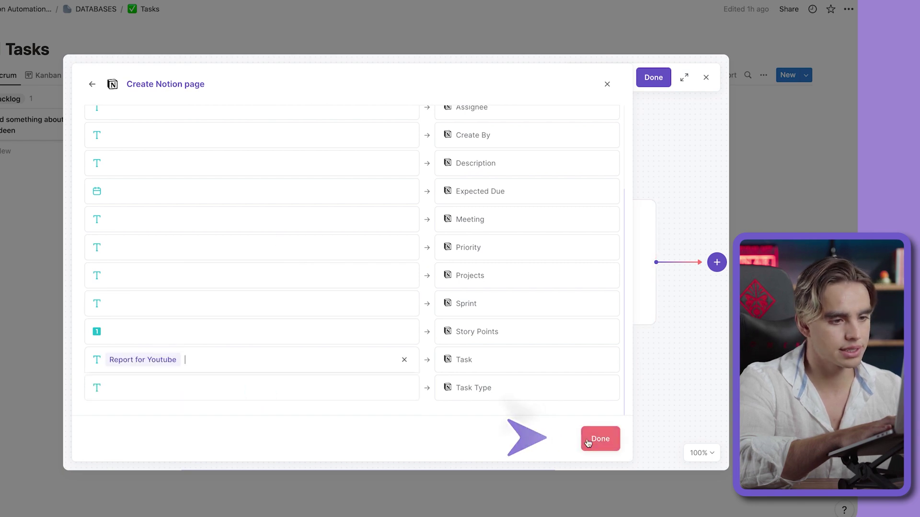
pyautogui.click(600, 439)
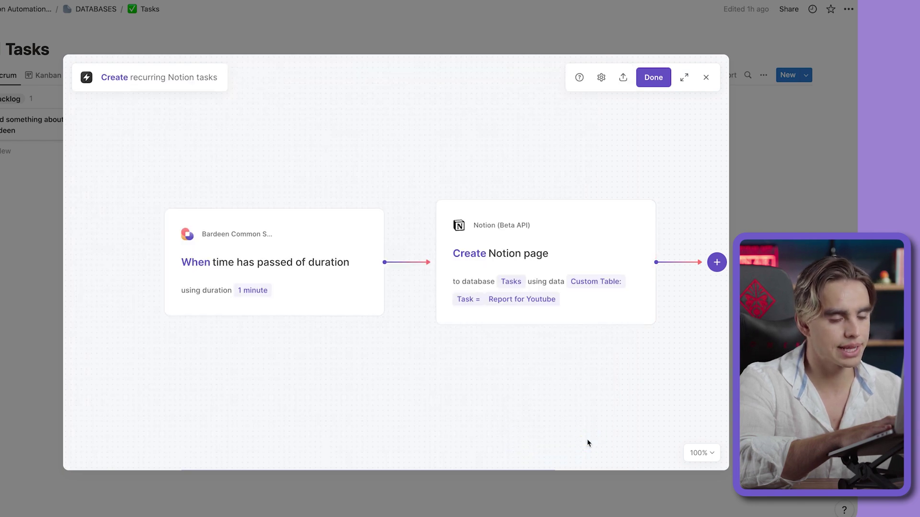
pyautogui.click(653, 78)
pyautogui.click(300, 195)
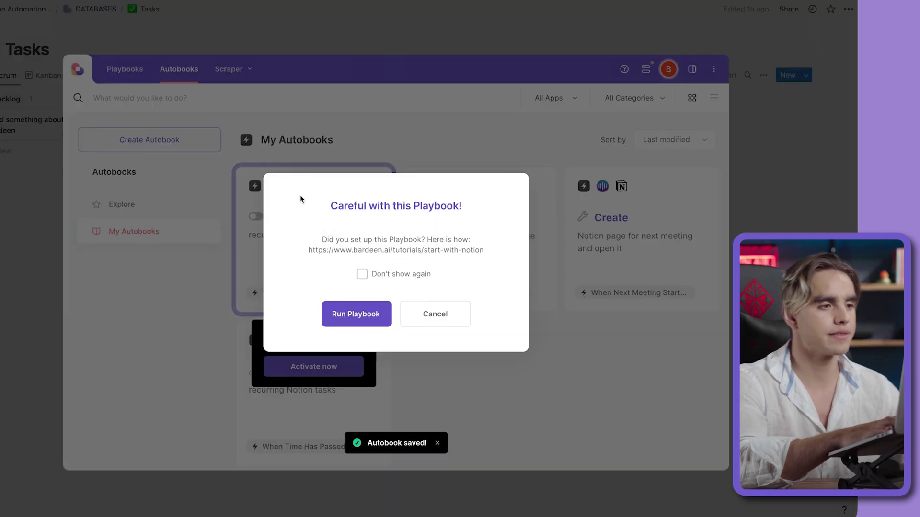
# - Confirm Run Playbook in the 'Careful with this Playbook!' warning to activate the recurring Notion tasks autobook
pyautogui.click(343, 312)
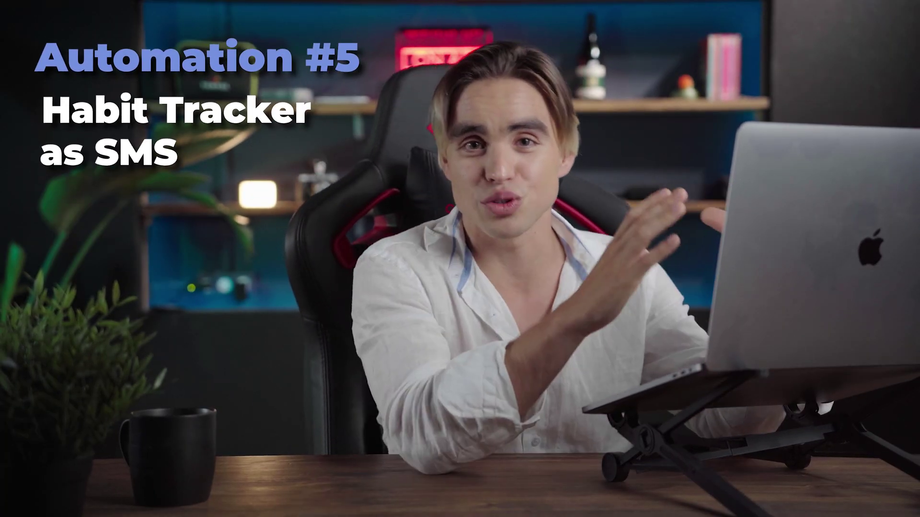
# - Schedule the daily Send Notion page text-message autobook to run at 3:37pm
pyautogui.hotkey('alt', 'b')
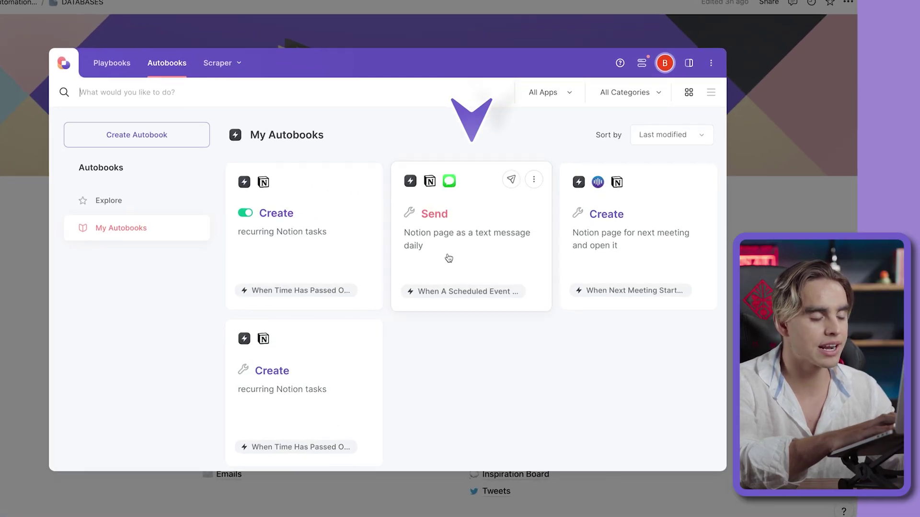
pyautogui.click(511, 274)
pyautogui.click(297, 186)
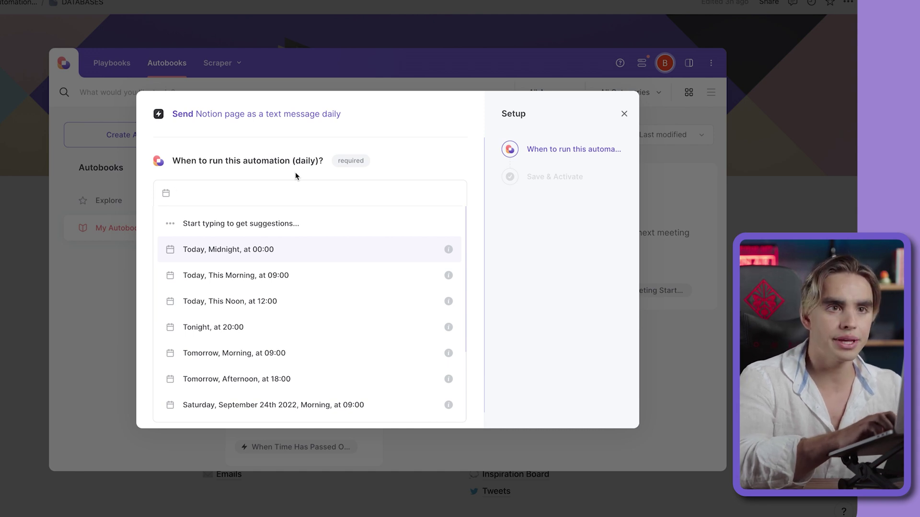
pyautogui.write('3:')
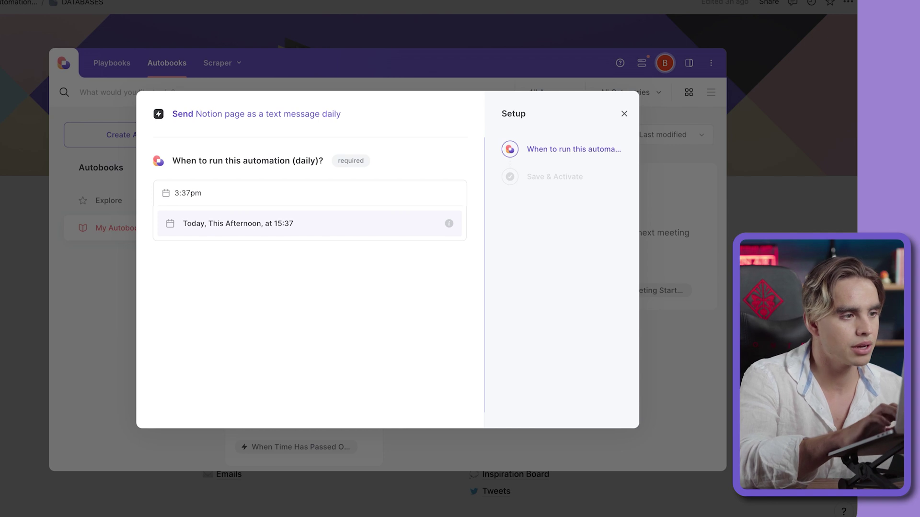
pyautogui.write('37pm')
pyautogui.press('Return')
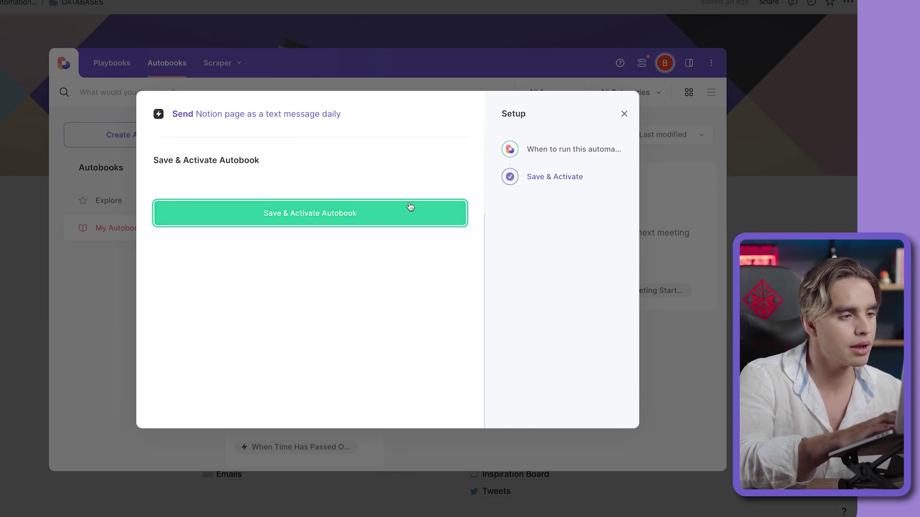
pyautogui.scroll(2, 410, 203)
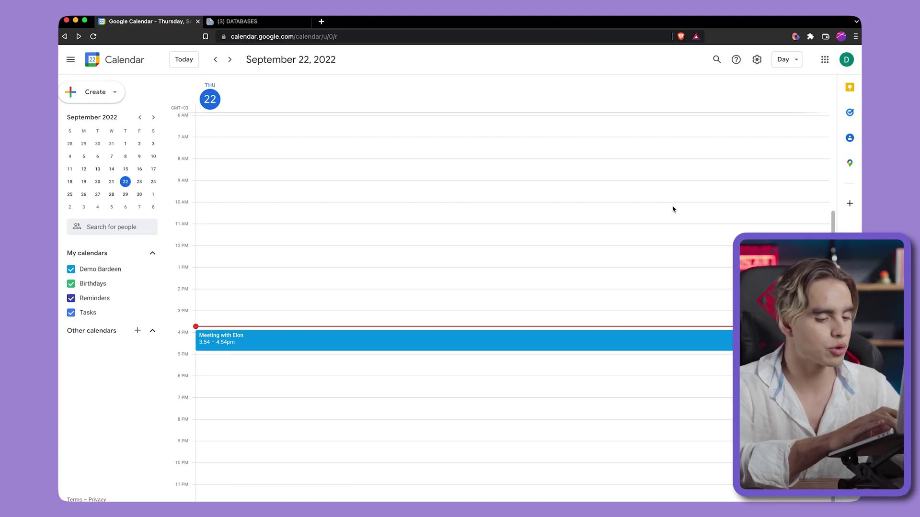
# - Set the next-meeting Notion page autobook's database to Calendar, then save and activate it
pyautogui.hotkey('alt', 'b')
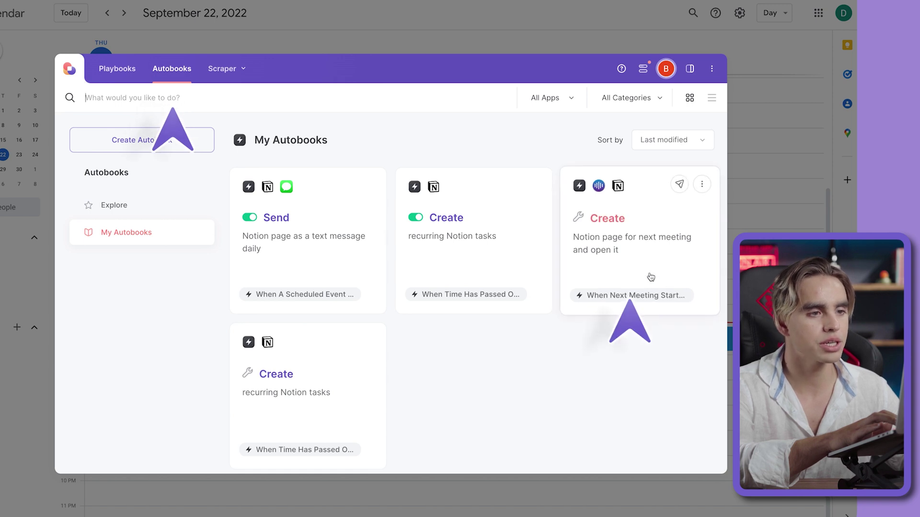
pyautogui.click(650, 277)
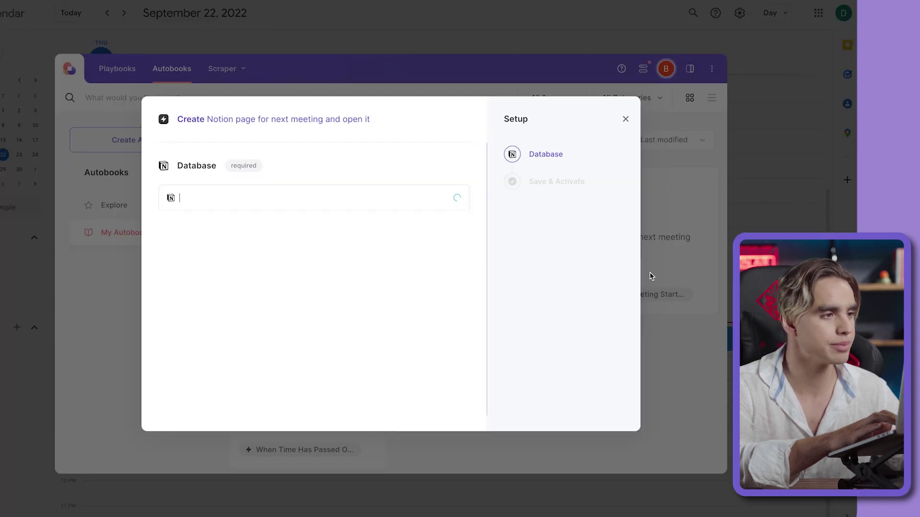
pyautogui.click(384, 196)
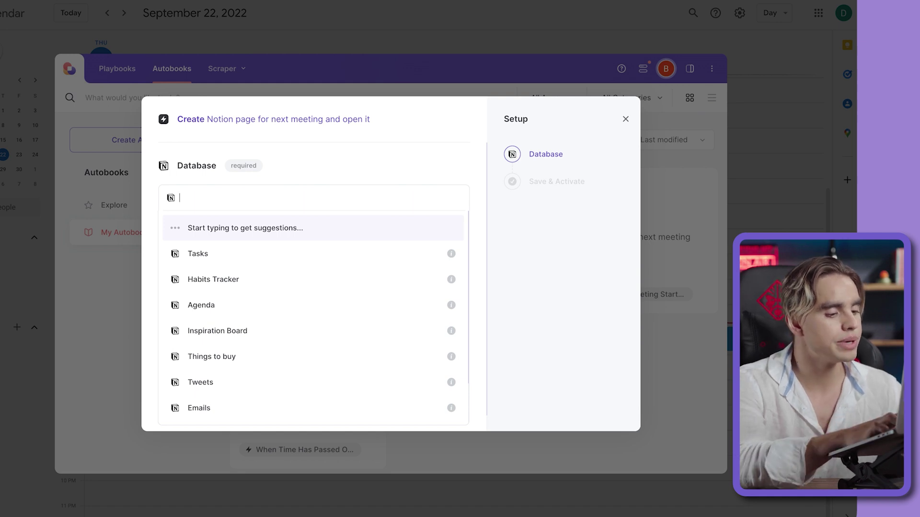
pyautogui.write('calendar')
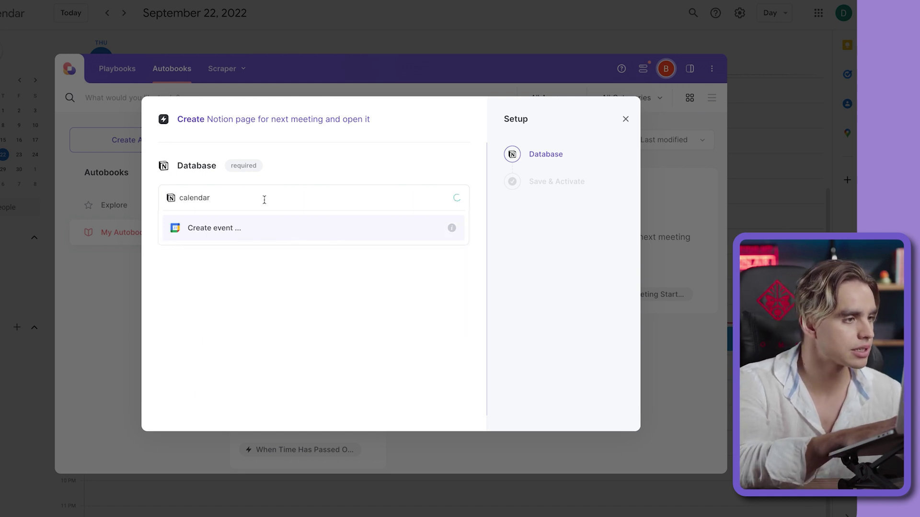
pyautogui.click(275, 227)
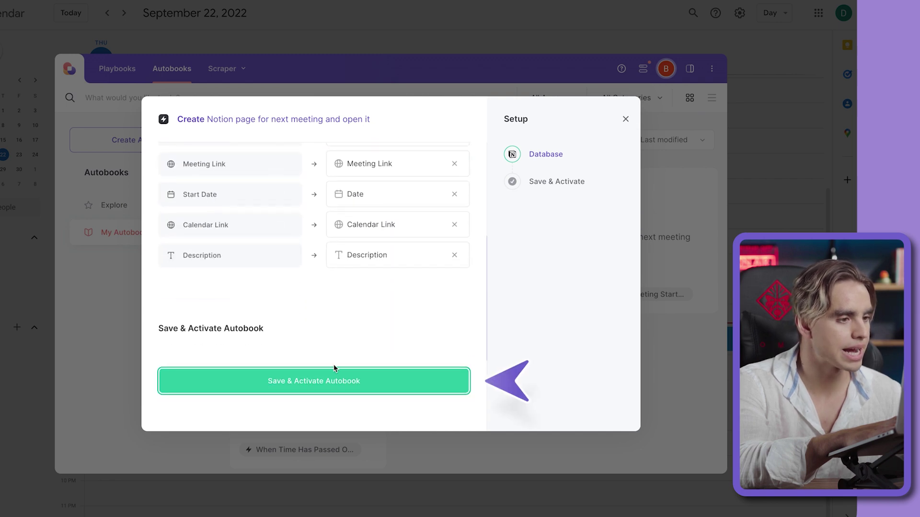
pyautogui.click(343, 382)
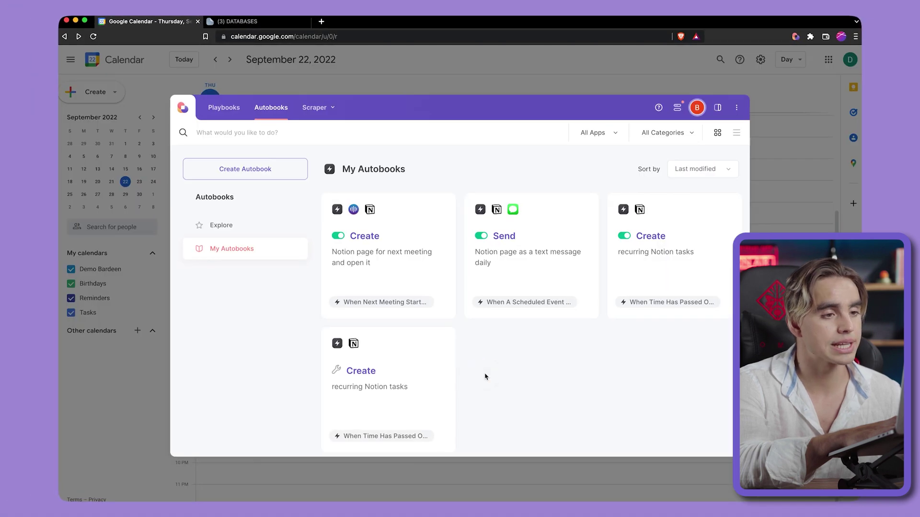
pyautogui.press('Escape')
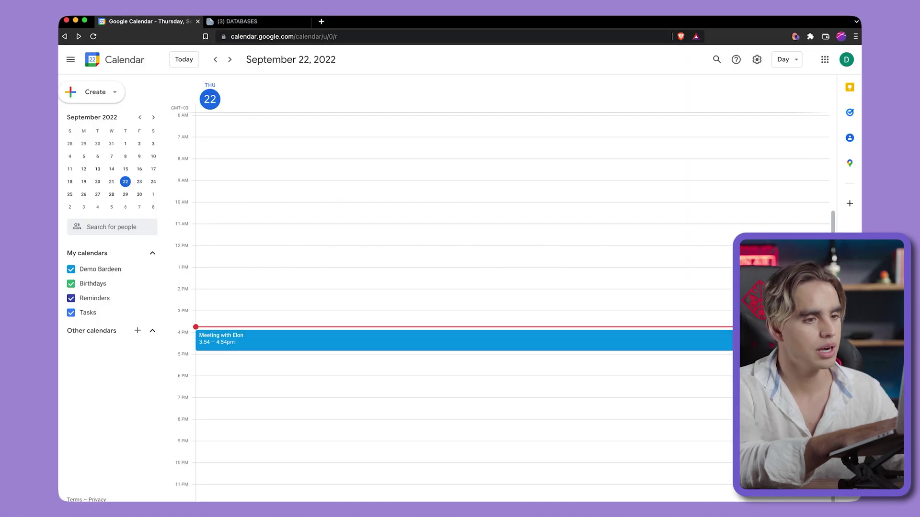
# - Move the 'Meeting with Elon' event's start time to 3:45pm
pyautogui.click(579, 344)
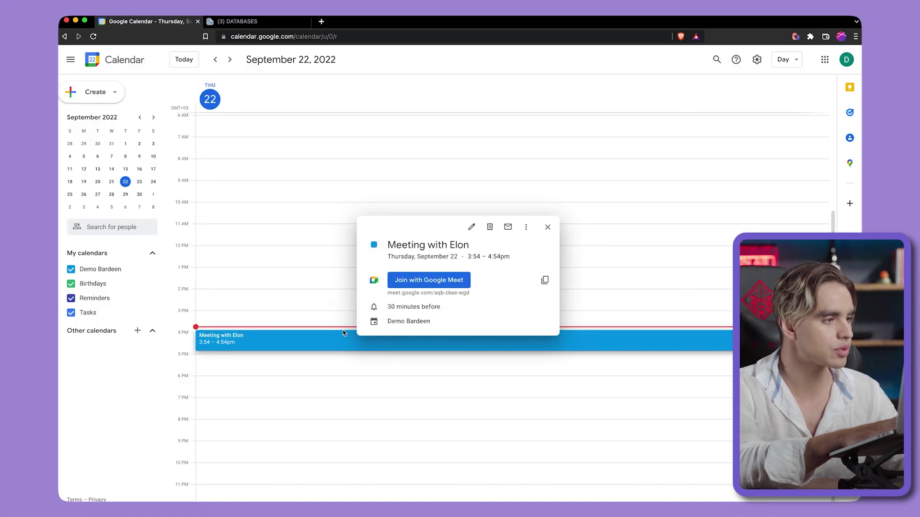
pyautogui.click(472, 233)
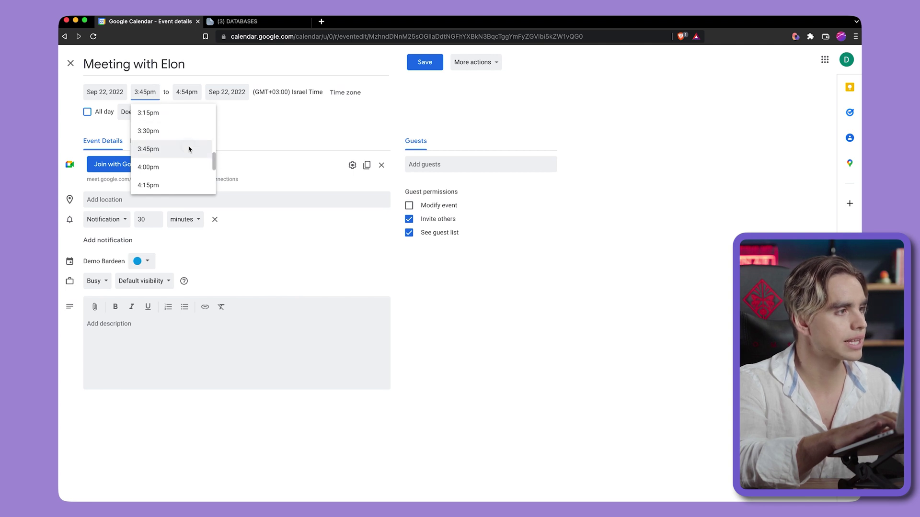
pyautogui.click(189, 149)
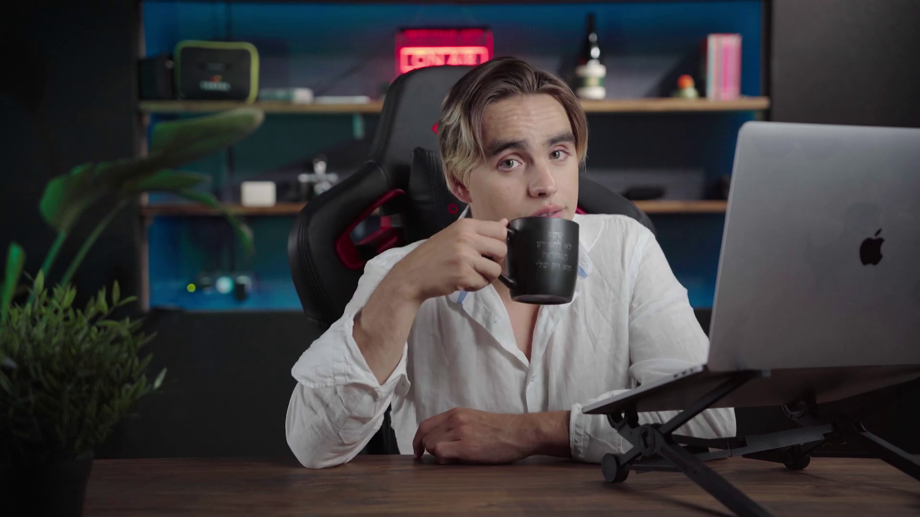
# - Apply the Meeting Template to the auto-created meeting page and review its sections
pyautogui.click(147, 94)
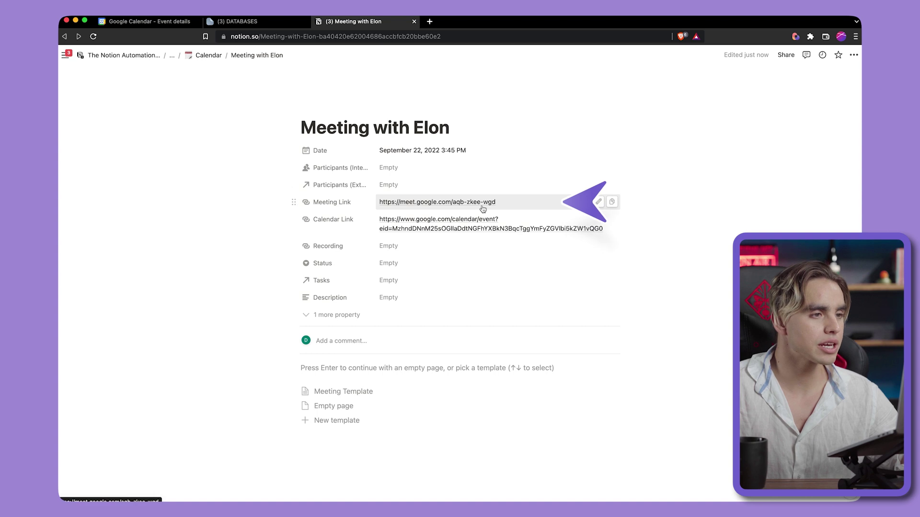
pyautogui.click(364, 391)
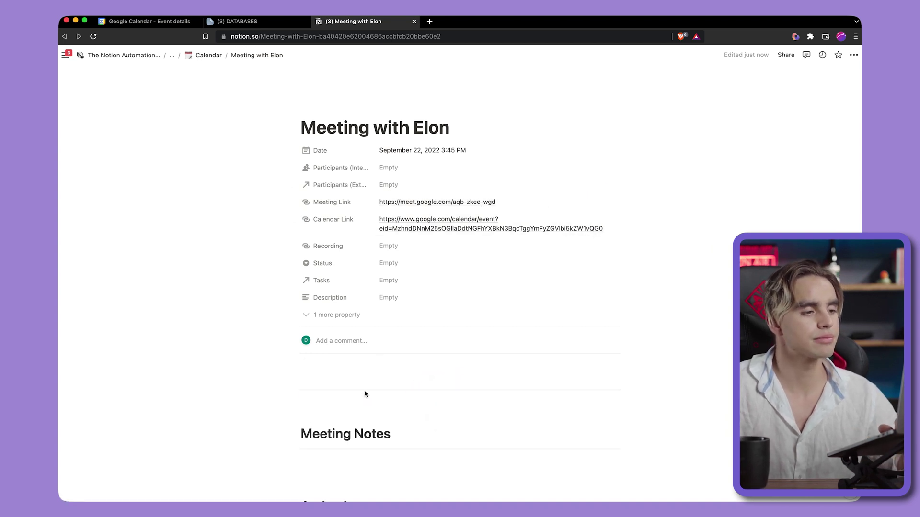
pyautogui.scroll(-7, 364, 391)
pyautogui.scroll(2, 364, 391)
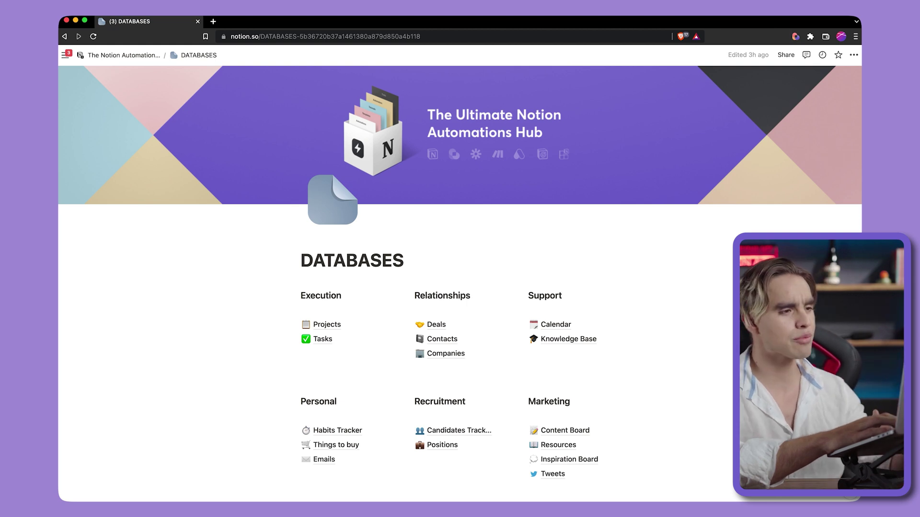
# - Build a new autobook using the 'When Notion Page Is Created In Database' trigger on Tasks
pyautogui.hotkey('alt', 'b')
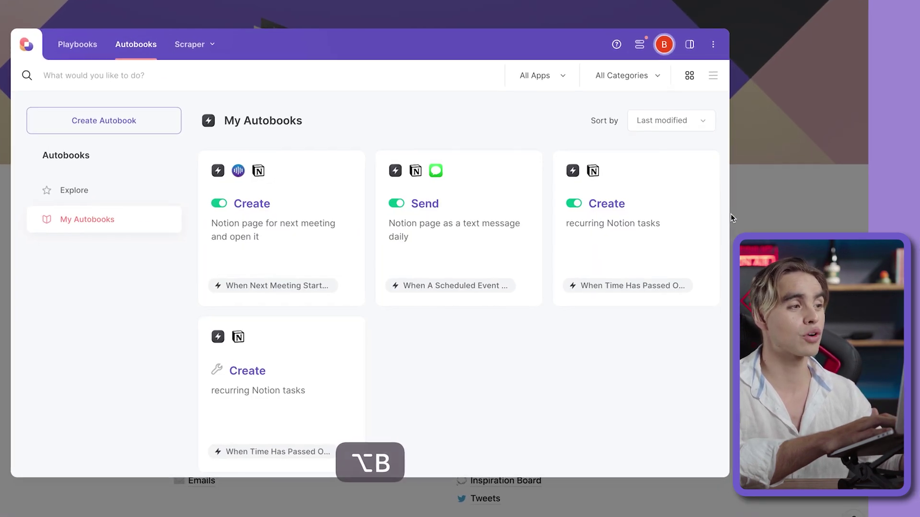
pyautogui.click(131, 120)
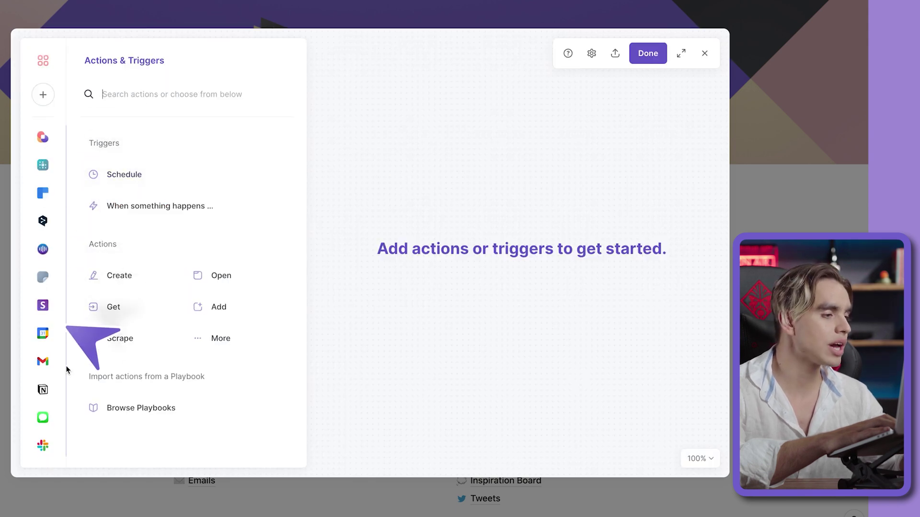
pyautogui.click(42, 389)
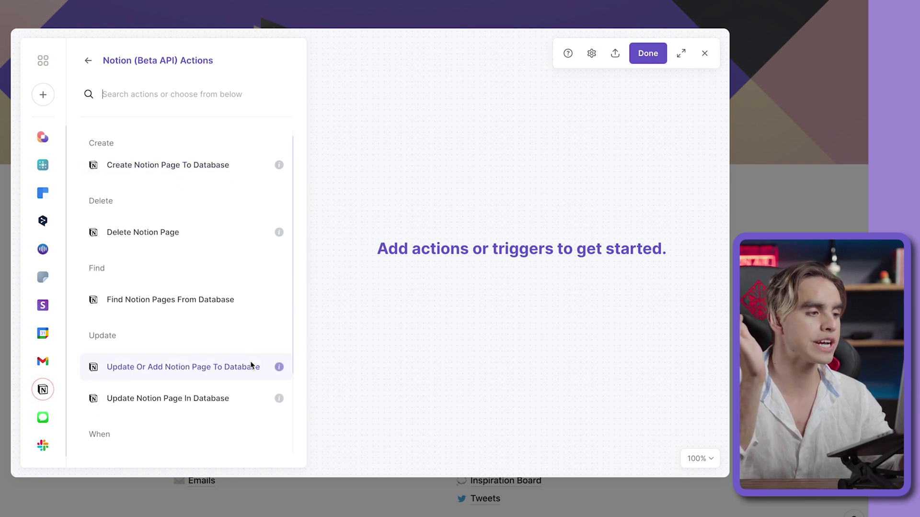
pyautogui.scroll(-3, 251, 366)
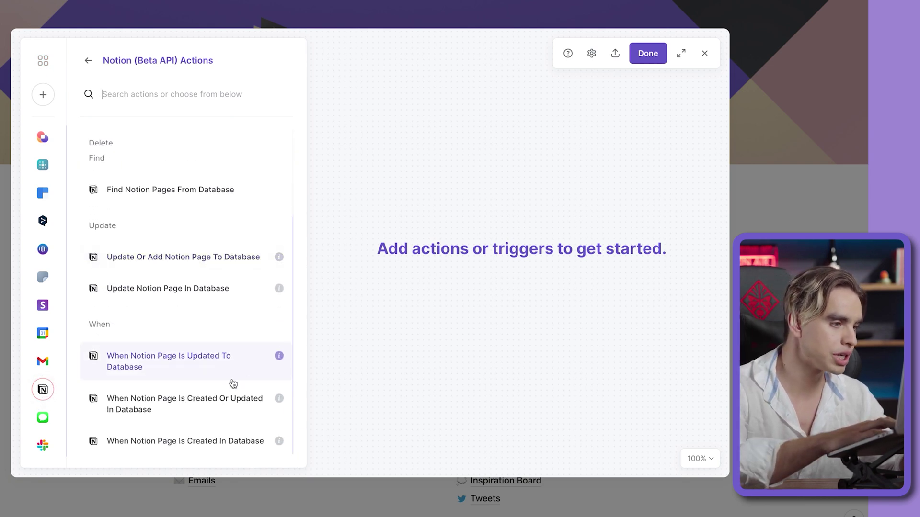
pyautogui.click(226, 437)
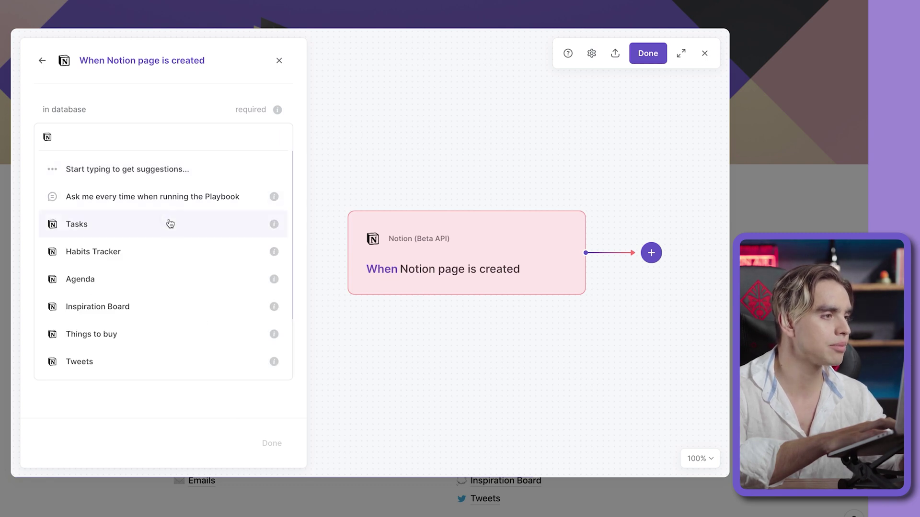
pyautogui.click(168, 224)
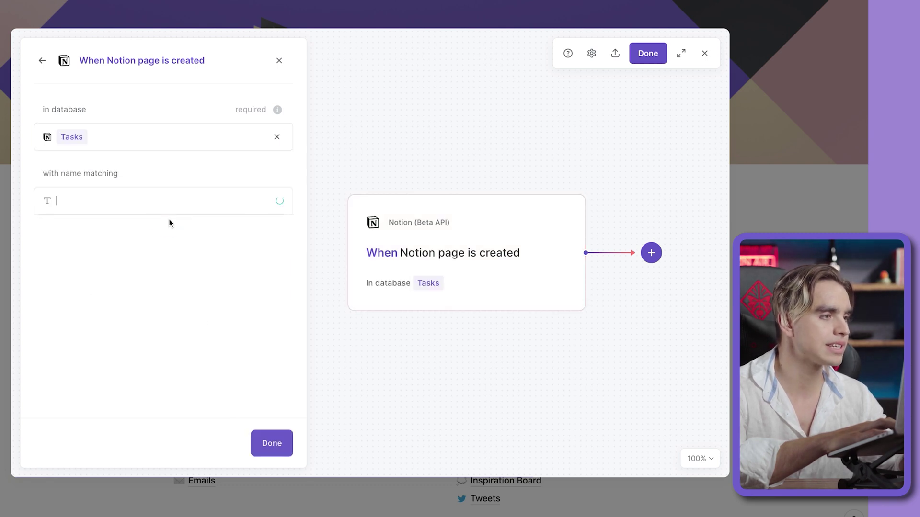
pyautogui.click(271, 450)
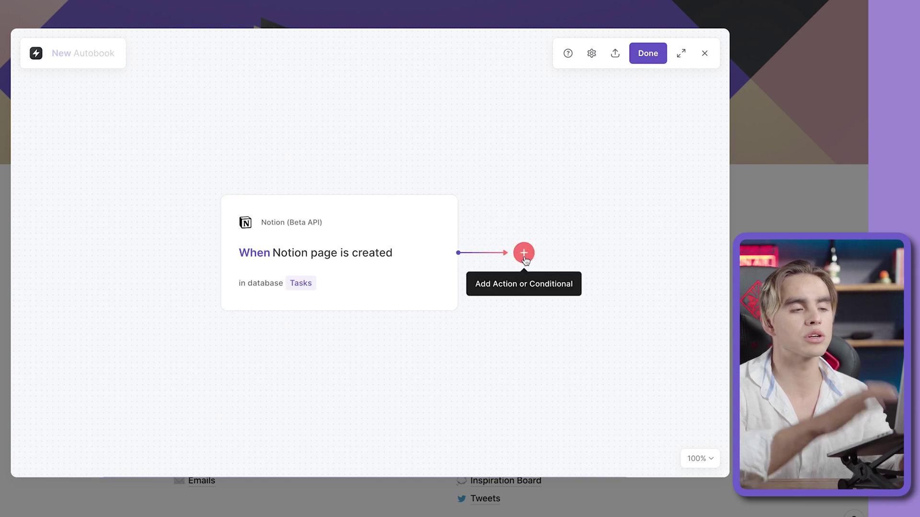
# - Insert a Slack 'Send Slack Message' action as the step after the trigger
pyautogui.click(525, 257)
pyautogui.click(526, 294)
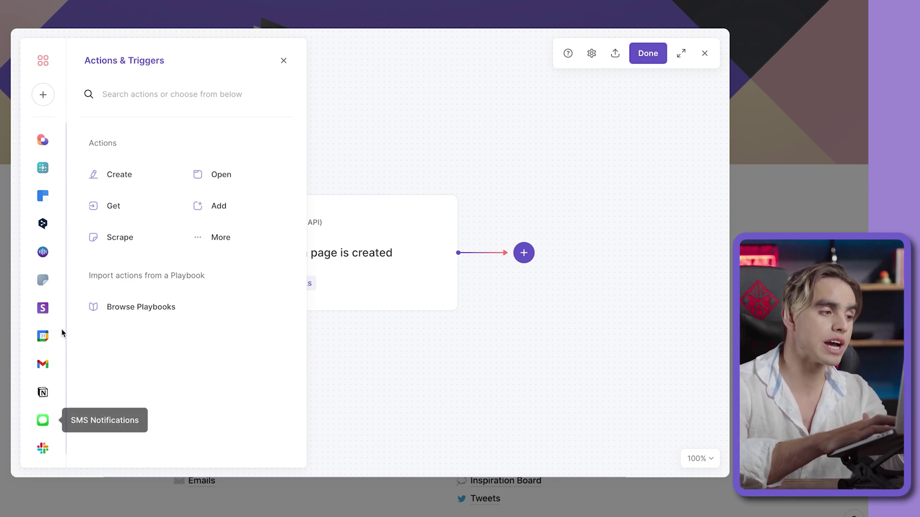
pyautogui.click(41, 447)
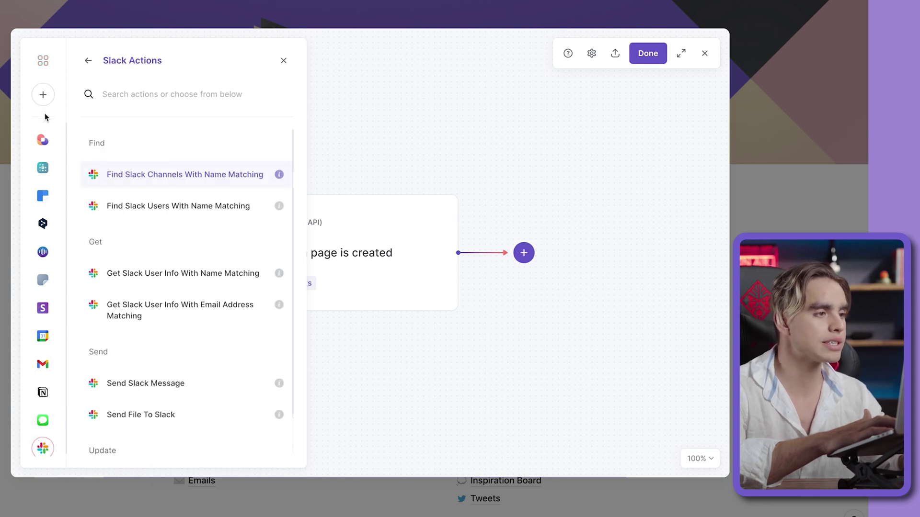
pyautogui.scroll(-1, 175, 354)
pyautogui.click(191, 376)
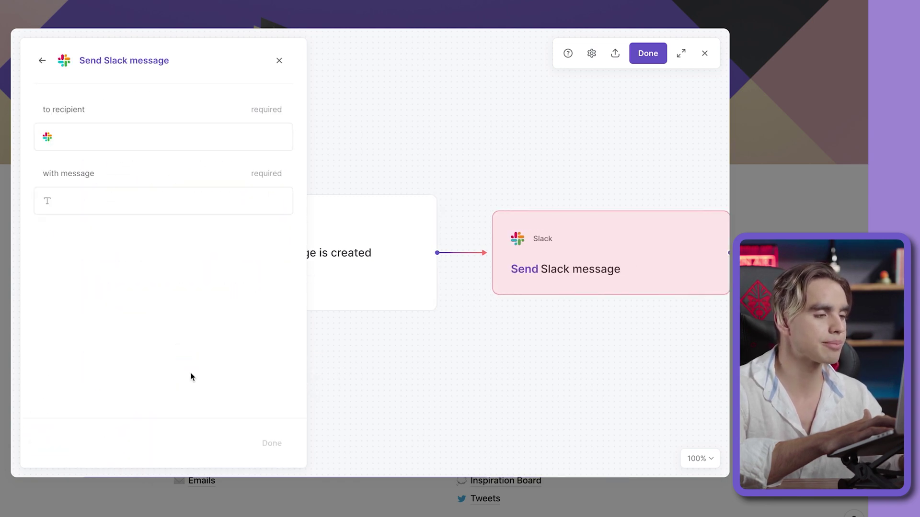
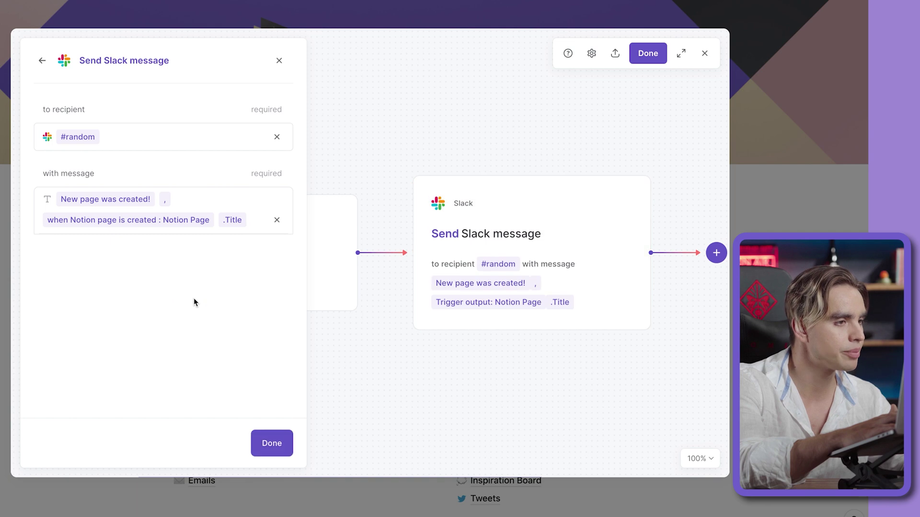
# - Append a comma and the Notion page URL to the Slack message text
pyautogui.write(',')
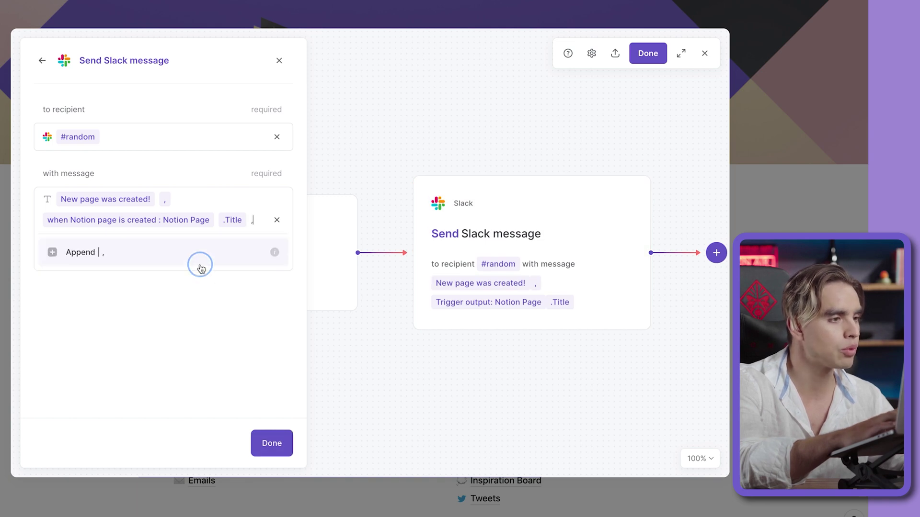
pyautogui.click(200, 267)
pyautogui.click(177, 318)
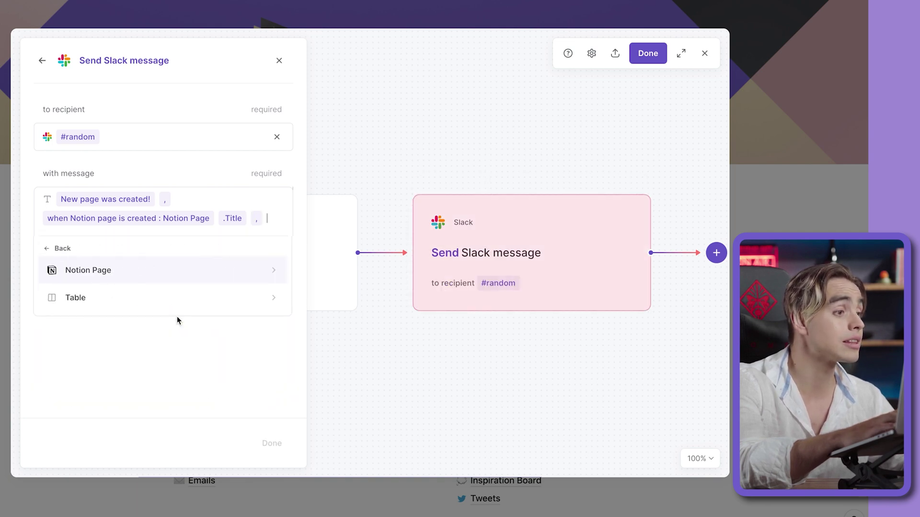
pyautogui.click(162, 284)
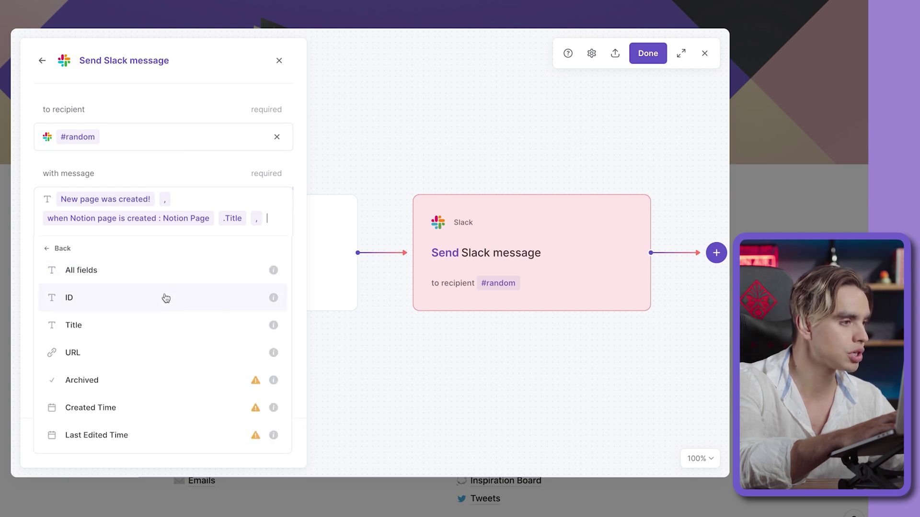
pyautogui.click(174, 349)
pyautogui.click(268, 446)
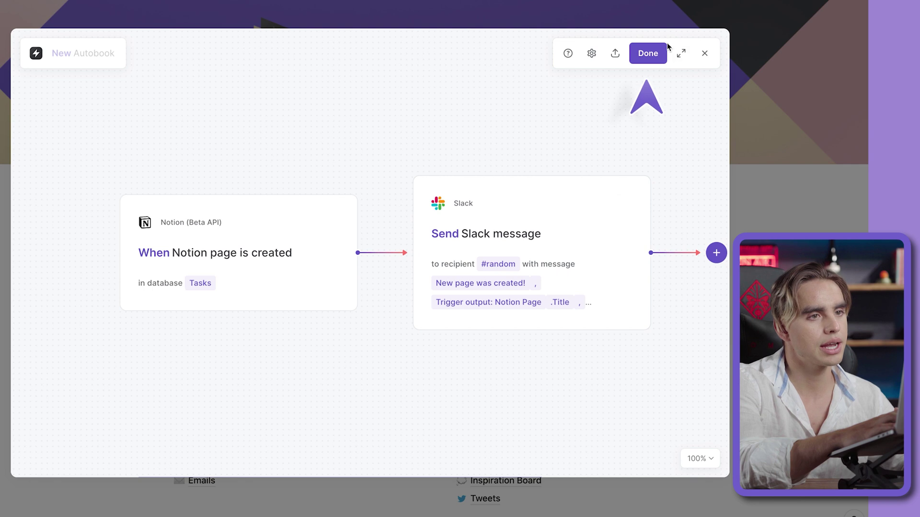
# - Save the automation with the name 'Notification from Notion'
pyautogui.click(653, 50)
pyautogui.click(399, 240)
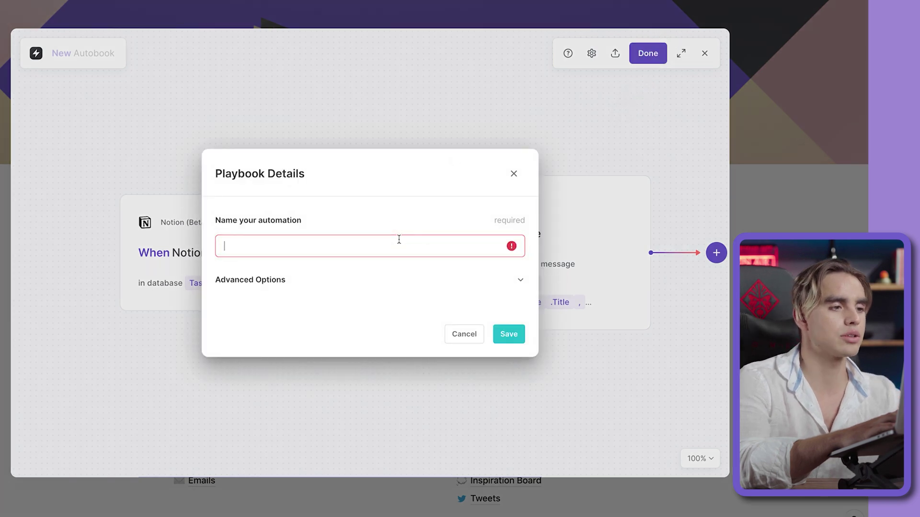
pyautogui.write('Notification from')
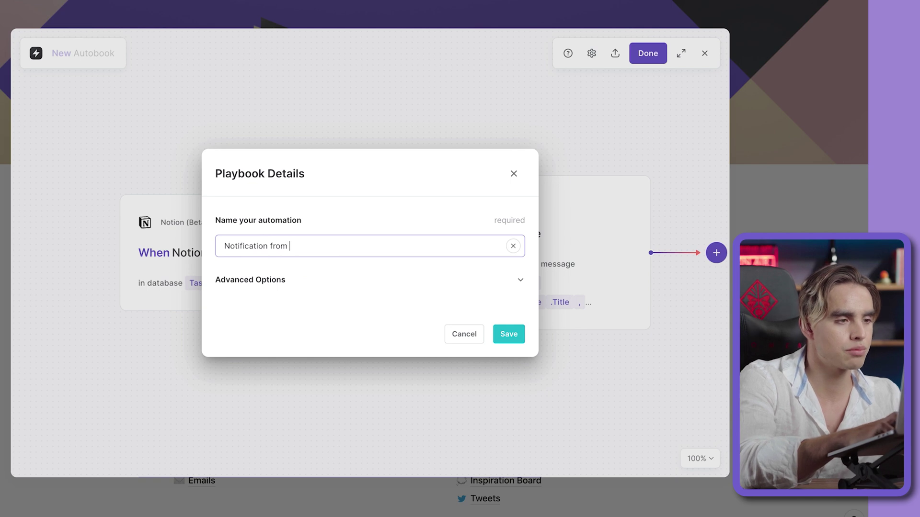
pyautogui.write(' NO')
pyautogui.press('BackSpace')
pyautogui.write('otion')
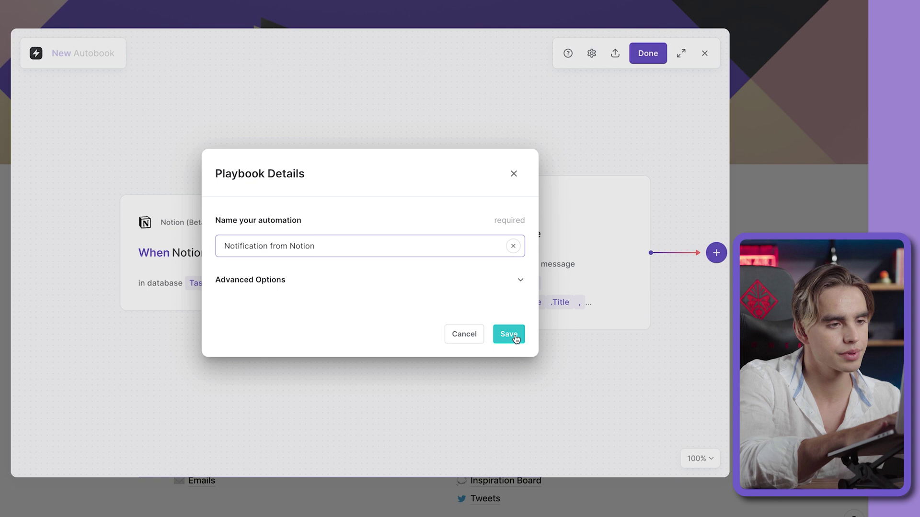
pyautogui.click(515, 337)
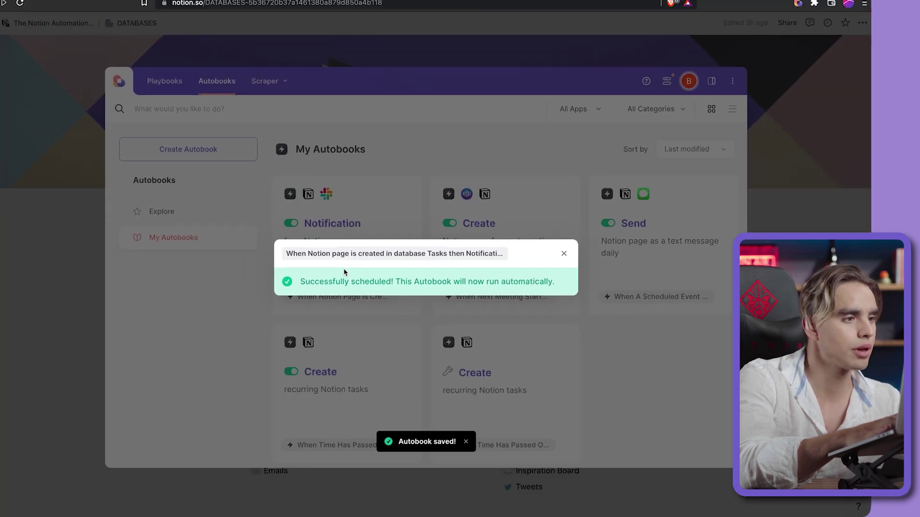
# - Dismiss the confirmation and review the Backlog cards in the Notion Tasks database
pyautogui.click(87, 303)
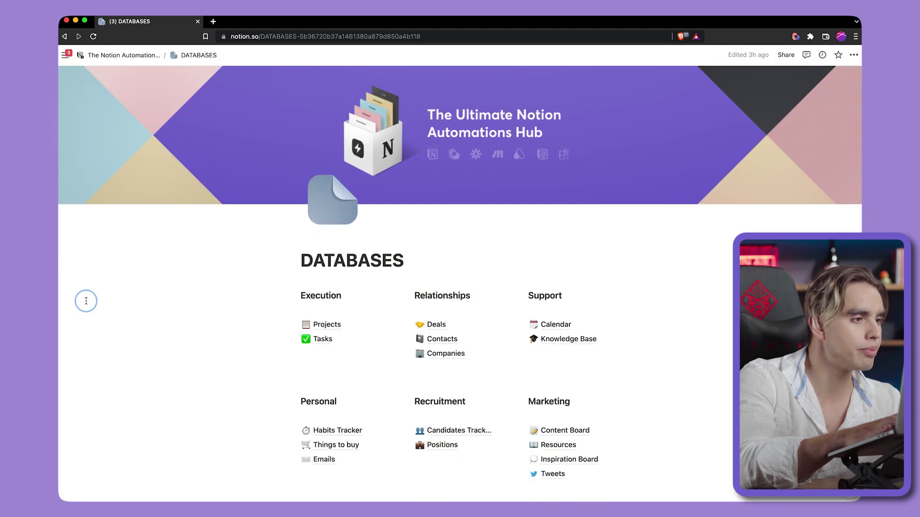
pyautogui.click(323, 338)
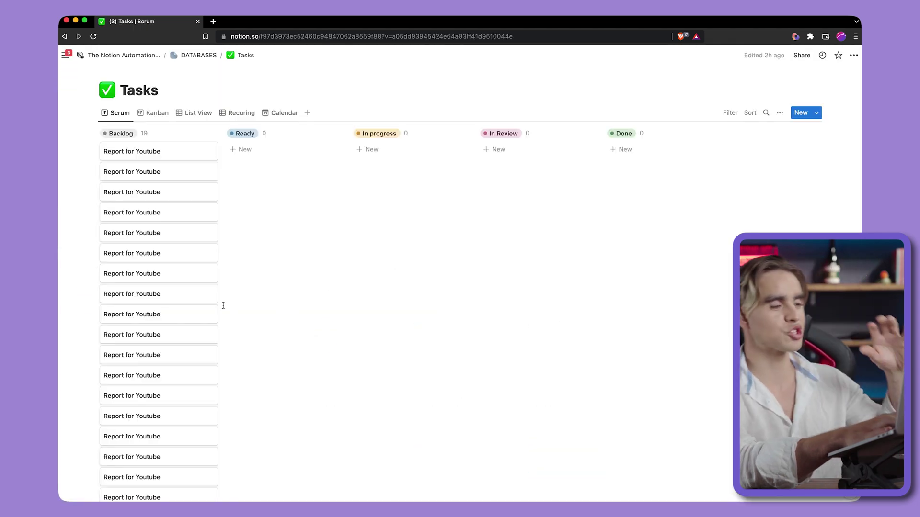
pyautogui.scroll(-5, 223, 305)
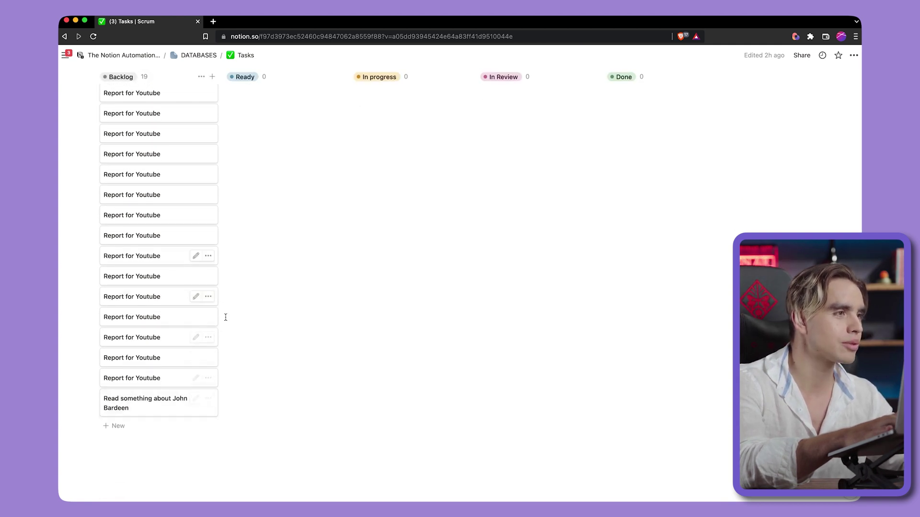
# - Load the Slack workspace in a new browser tab
pyautogui.click(213, 22)
pyautogui.write('slack')
pyautogui.press('Down')
pyautogui.press('Down')
pyautogui.press('Return')
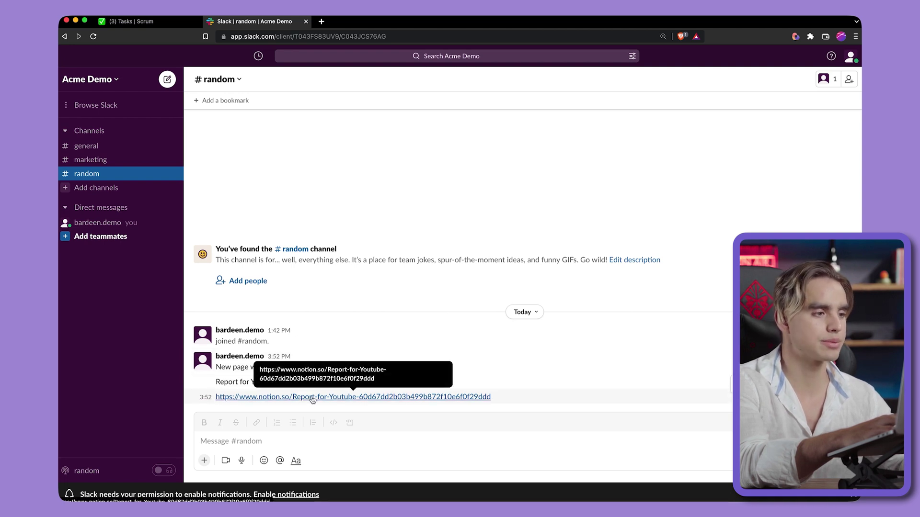
# - Follow the notion.so link in the #random bot message to the Report for Youtube page
pyautogui.click(312, 397)
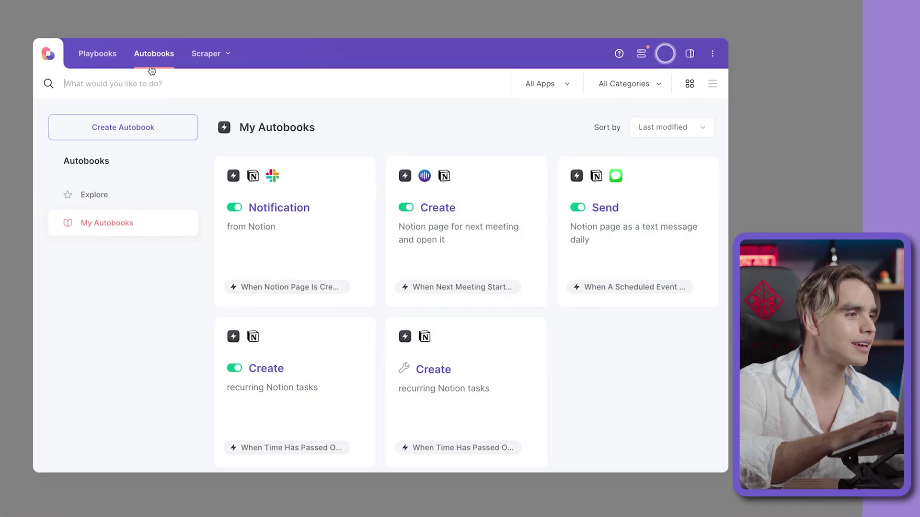
# - Create a new autobook using the Gmail 'When email is sent to my trigger address' trigger with word 'notion'
pyautogui.click(123, 127)
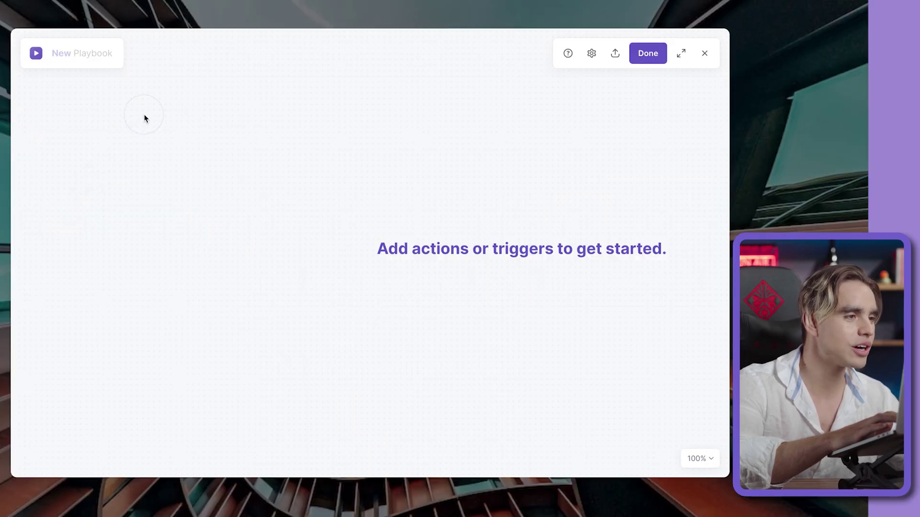
pyautogui.click(43, 364)
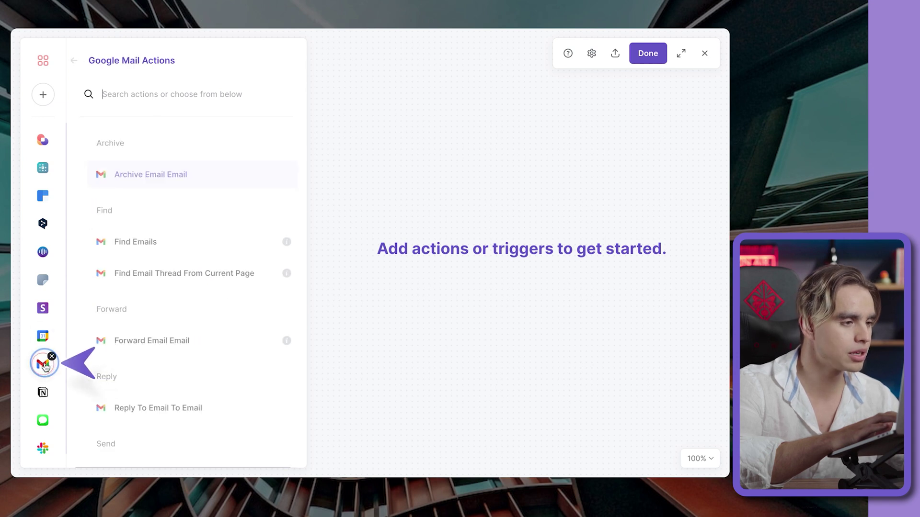
pyautogui.scroll(-5, 170, 387)
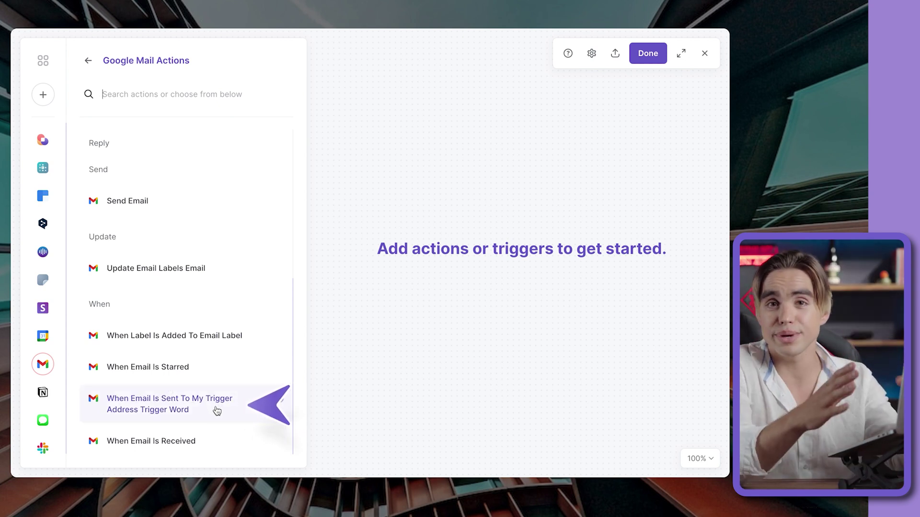
pyautogui.click(217, 413)
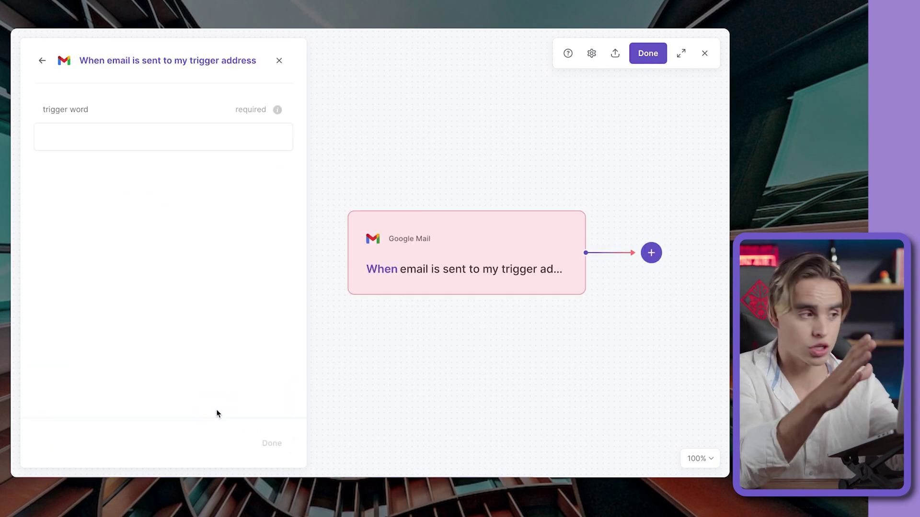
pyautogui.write('notion')
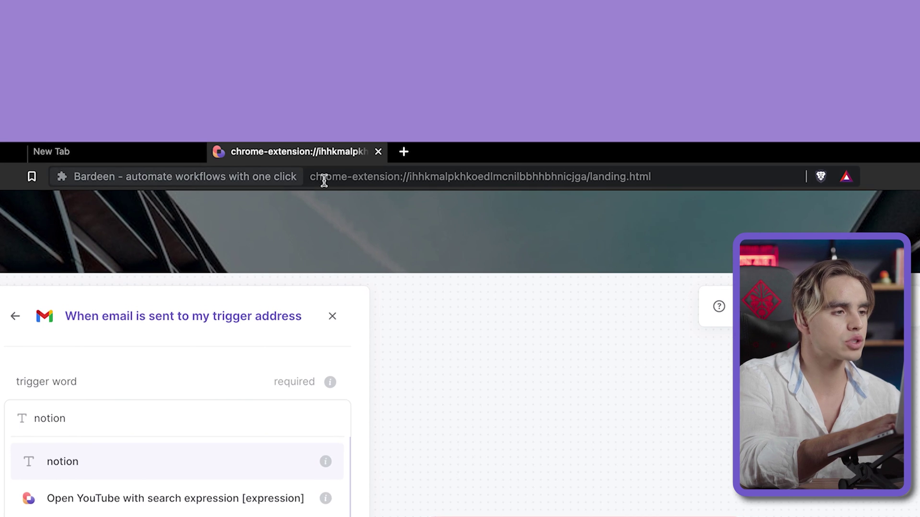
pyautogui.click(338, 179)
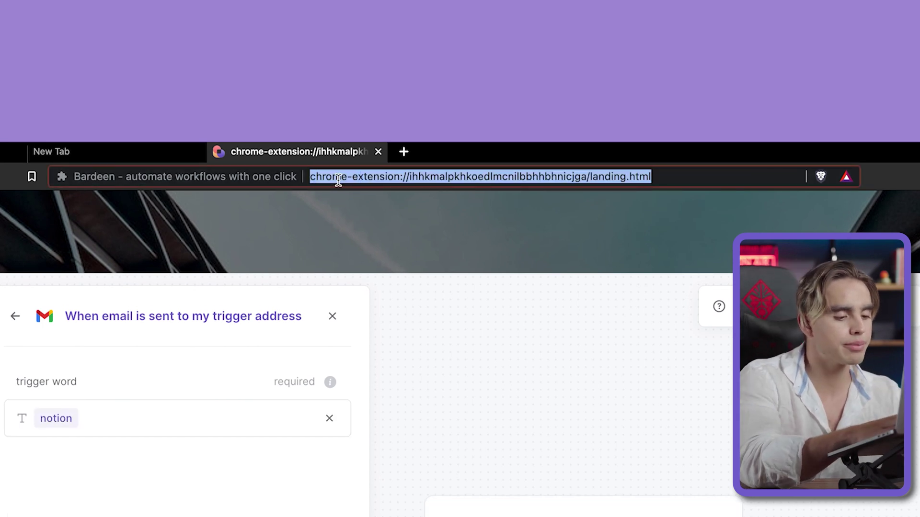
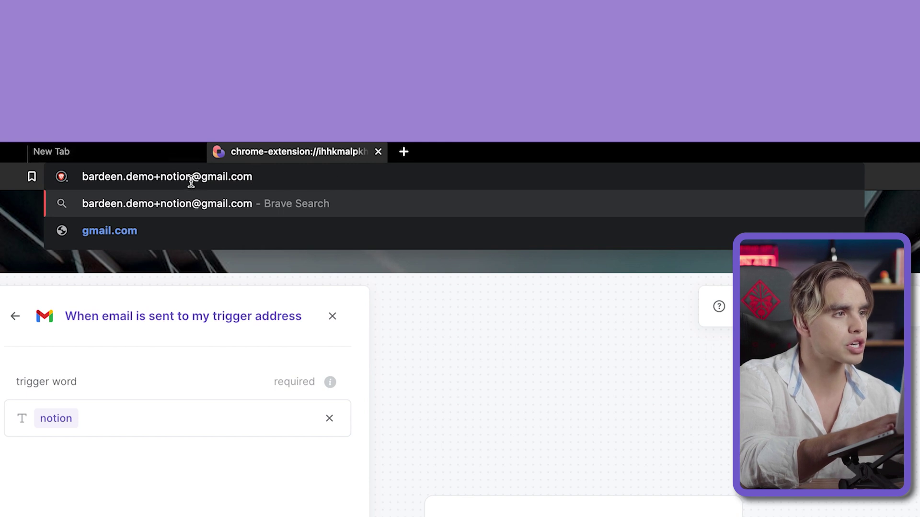
pyautogui.moveTo(155, 176); pyautogui.dragTo(154, 176)
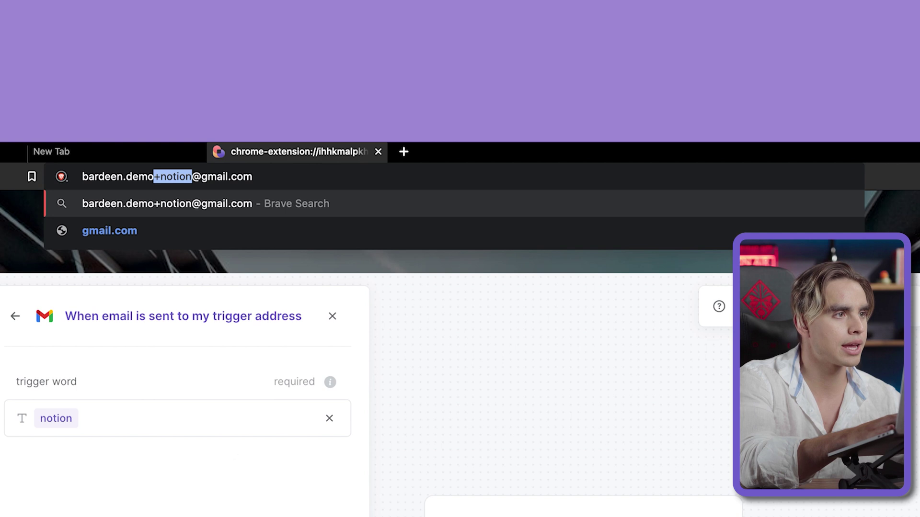
pyautogui.hotkey('ctrl', 'a')
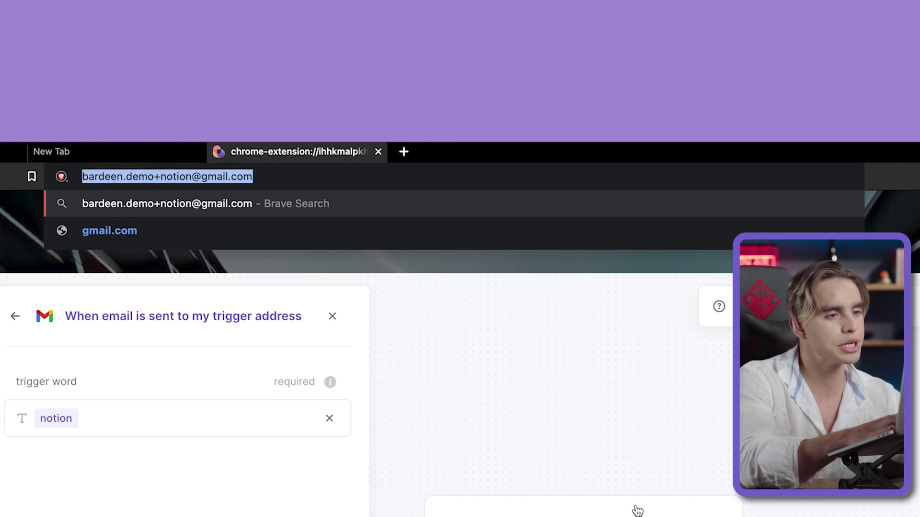
pyautogui.click(637, 511)
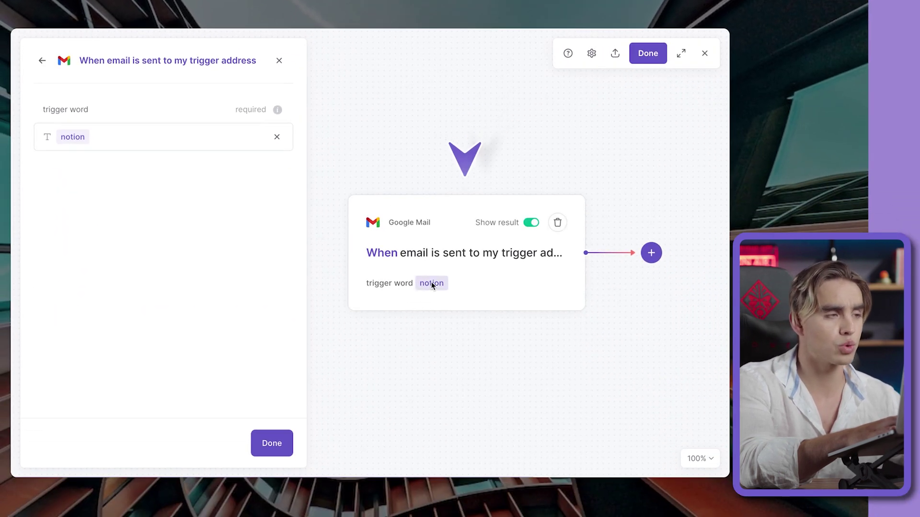
# - Add a Create Notion Page To Database step targeting the Tasks database
pyautogui.click(659, 258)
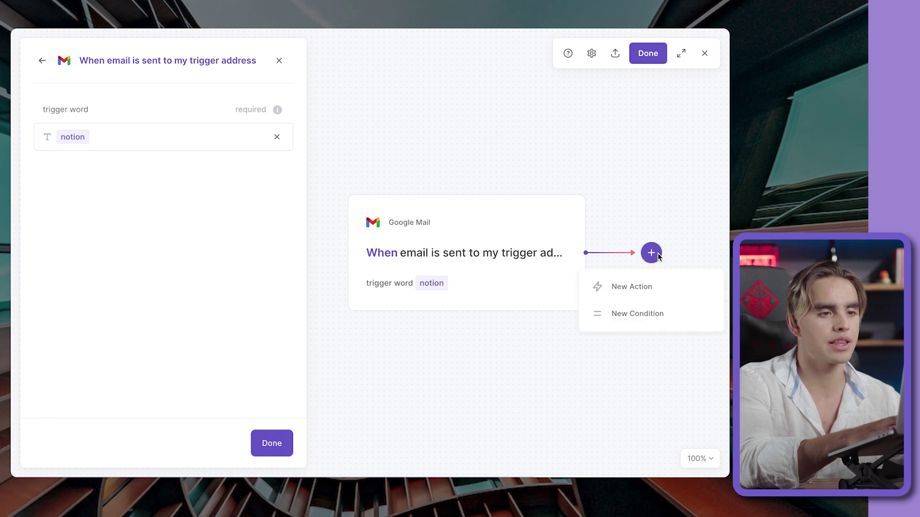
pyautogui.click(666, 284)
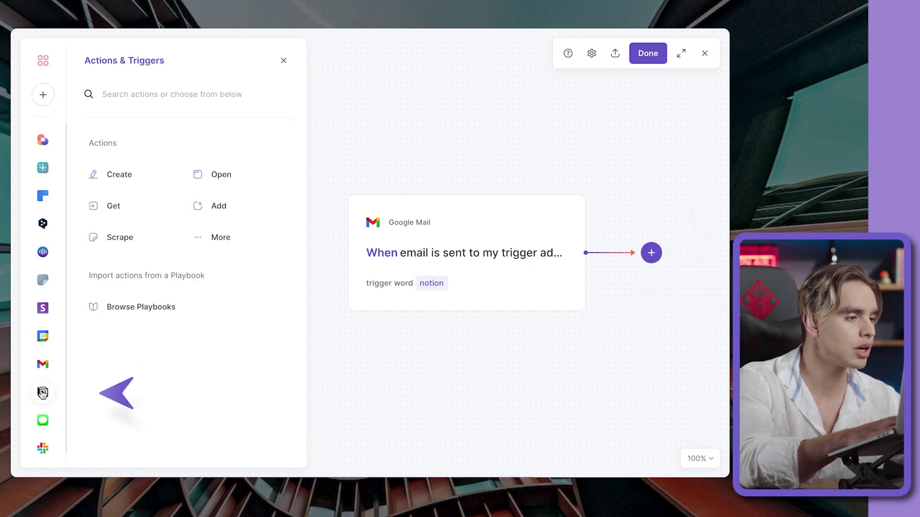
pyautogui.click(43, 394)
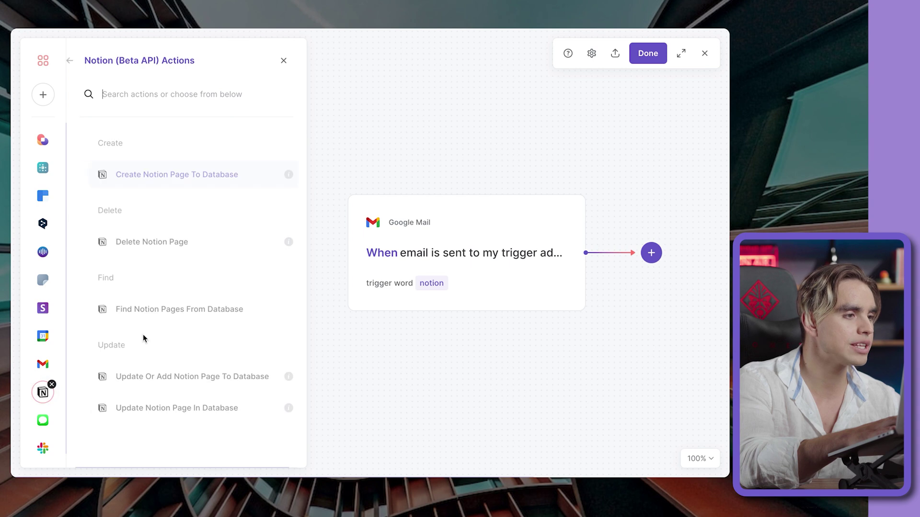
pyautogui.click(203, 186)
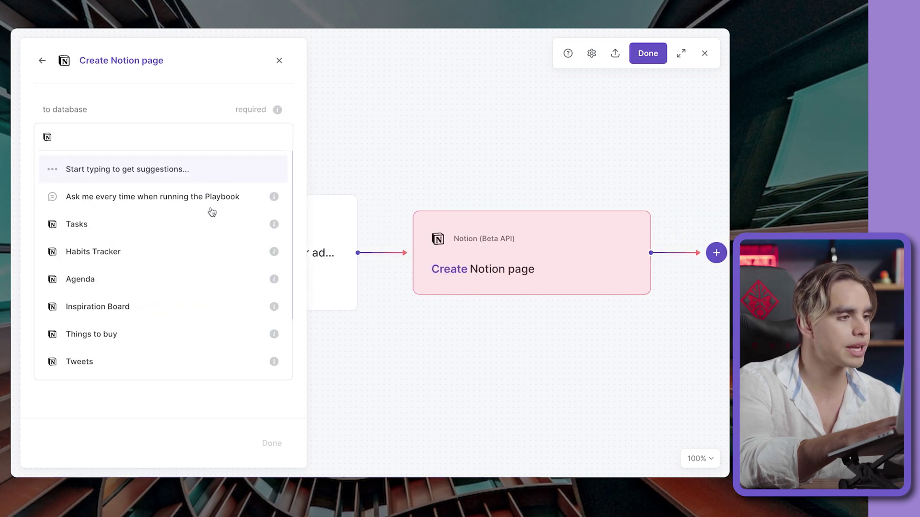
pyautogui.click(217, 224)
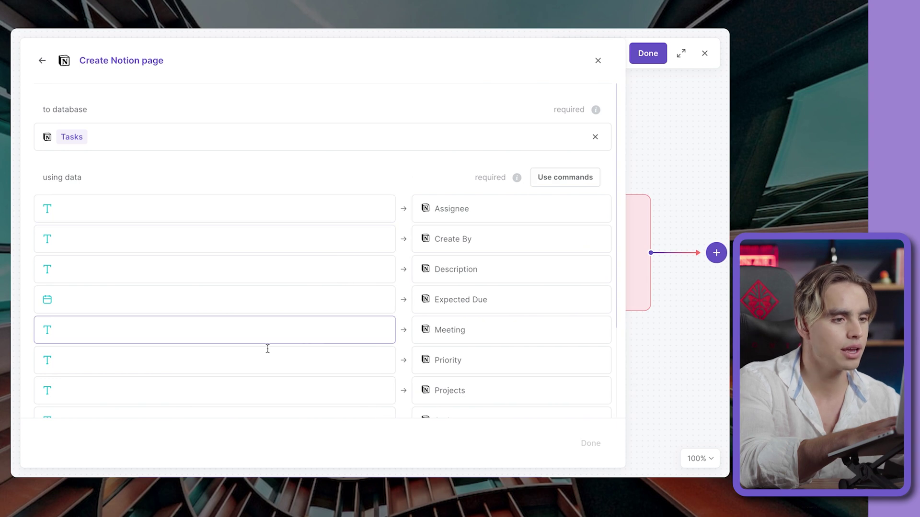
pyautogui.scroll(-3, 267, 349)
# - Map the email Subject to Task and the email Body to Description
pyautogui.click(268, 350)
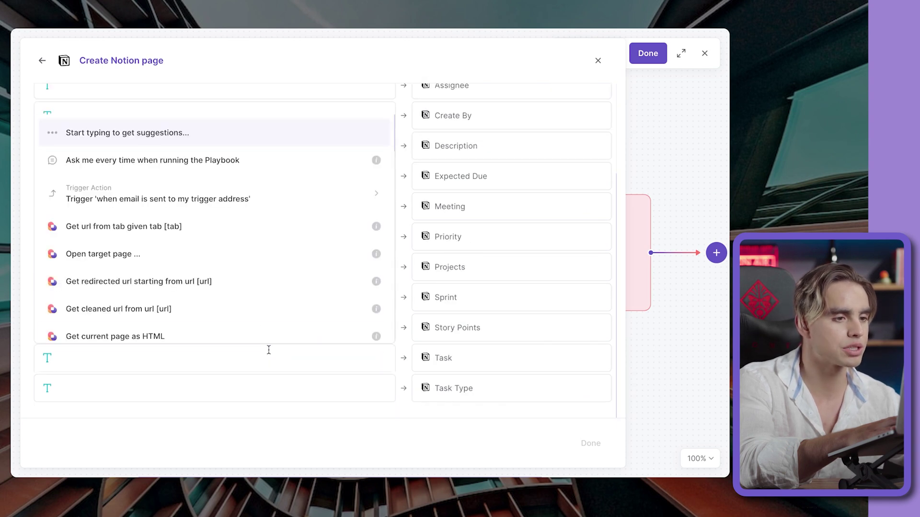
pyautogui.click(212, 198)
pyautogui.scroll(-2, 249, 259)
pyautogui.click(246, 257)
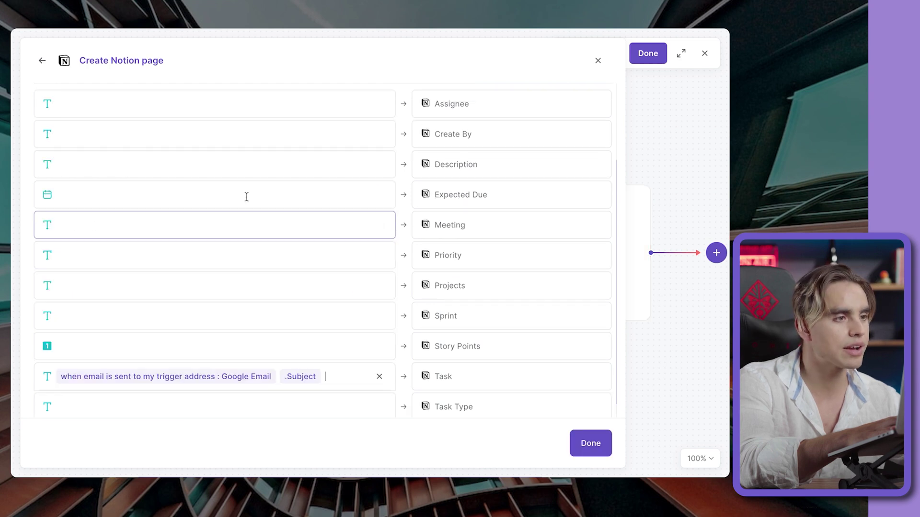
pyautogui.click(233, 162)
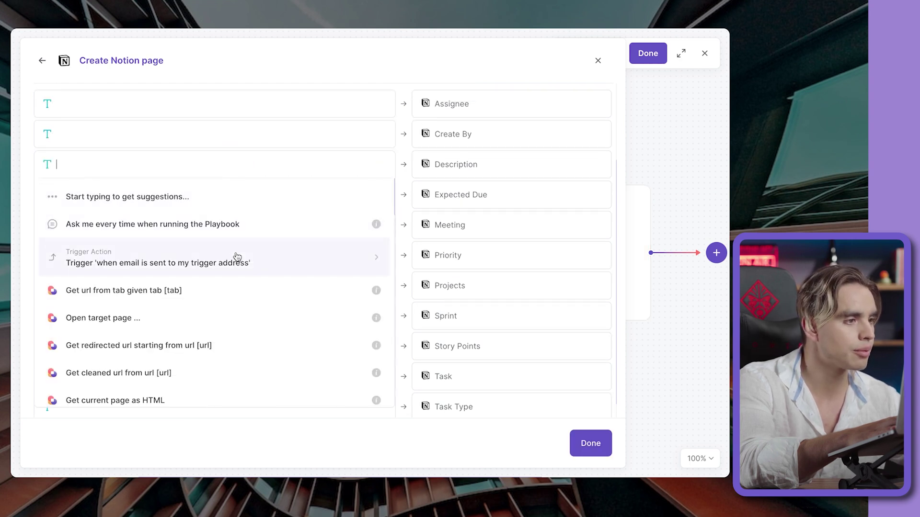
pyautogui.click(237, 257)
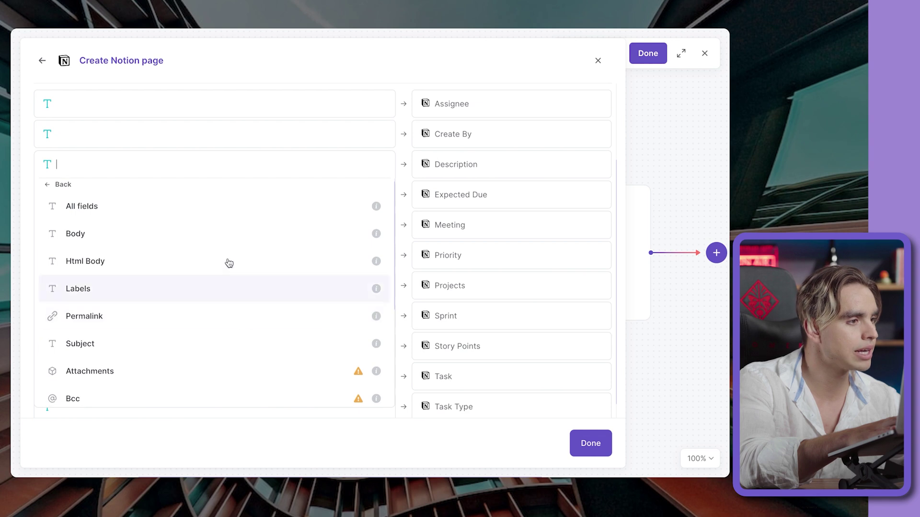
pyautogui.click(212, 236)
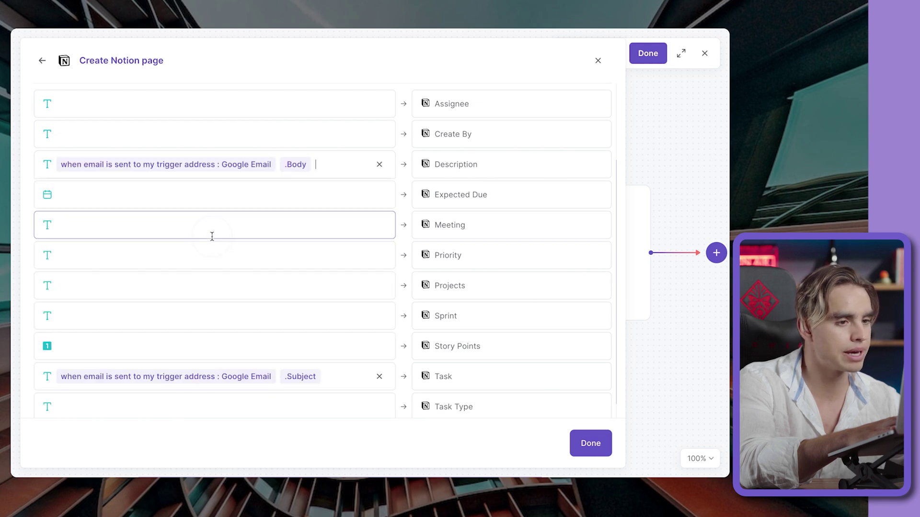
pyautogui.click(580, 438)
# - Save the playbook with the name 'Email to Notion'
pyautogui.click(652, 61)
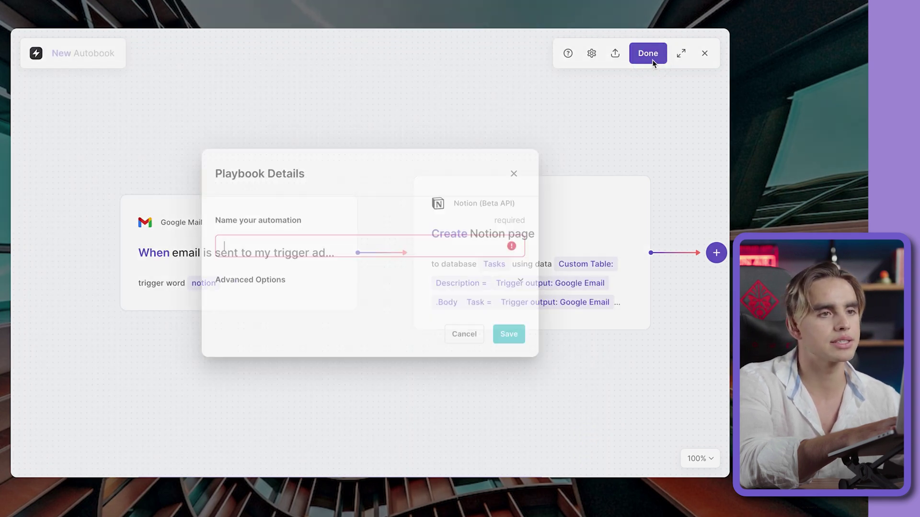
pyautogui.write('Email to Notion')
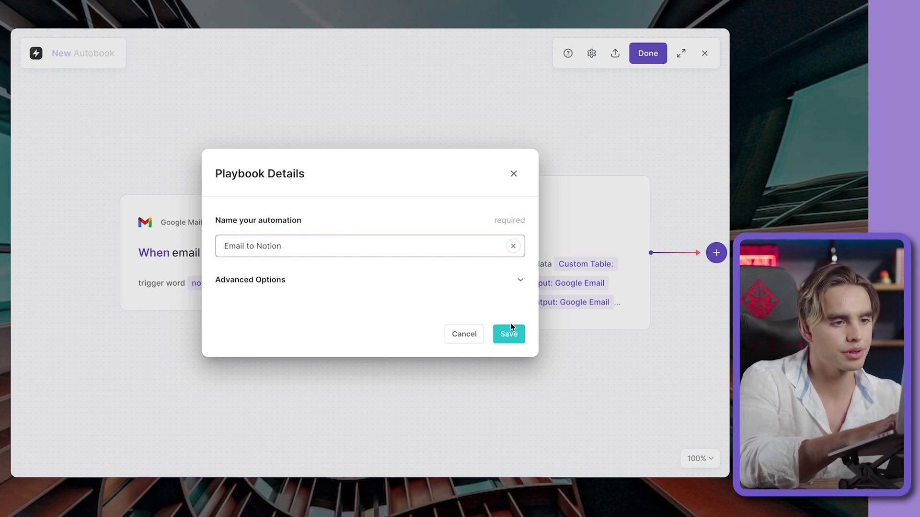
pyautogui.click(509, 332)
# - Activate the email trigger and copy the trigger address it provides
pyautogui.click(329, 231)
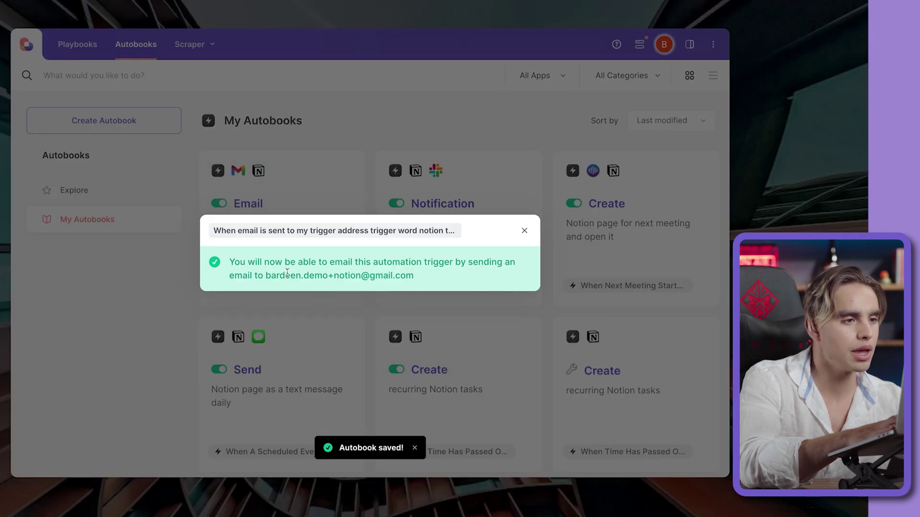
pyautogui.moveTo(287, 276); pyautogui.dragTo(416, 277)
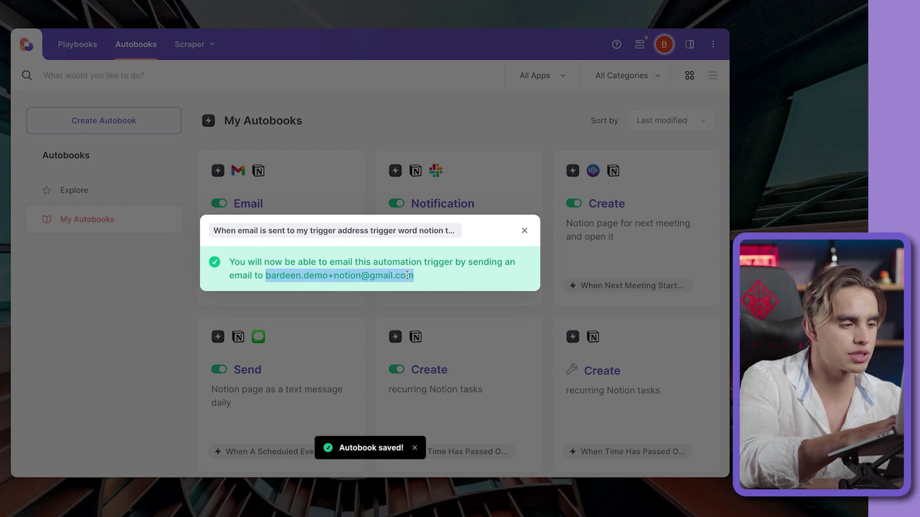
pyautogui.rightClick(407, 275)
pyautogui.click(433, 300)
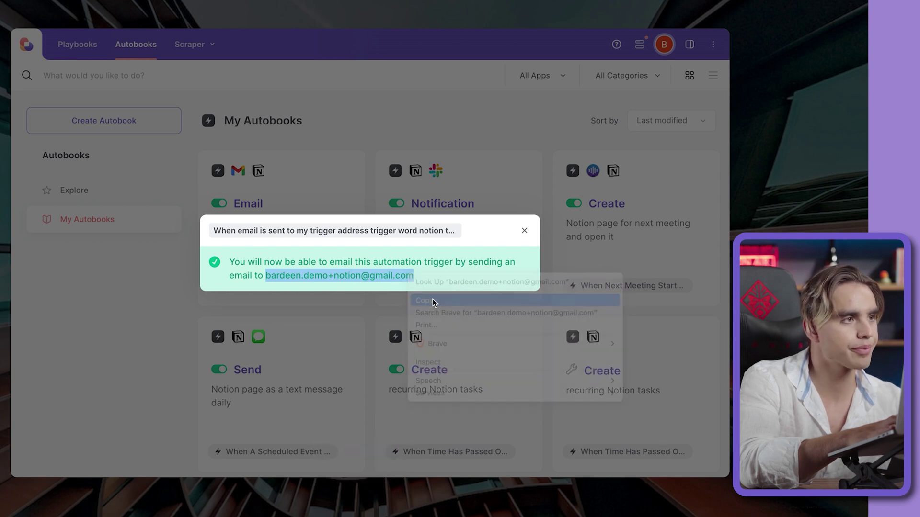
# - Open Gmail in a new tab and start a full-size new message
pyautogui.press('super+t')
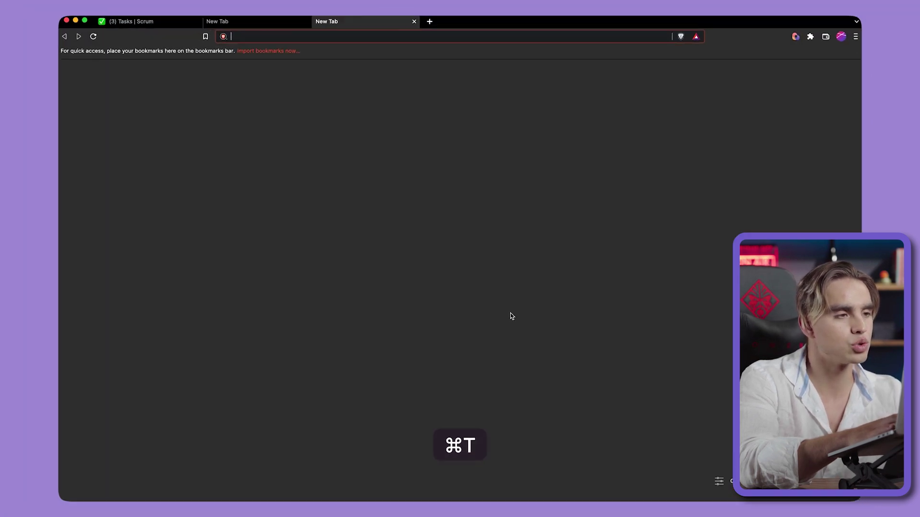
pyautogui.write('gmail.com')
pyautogui.press('Return')
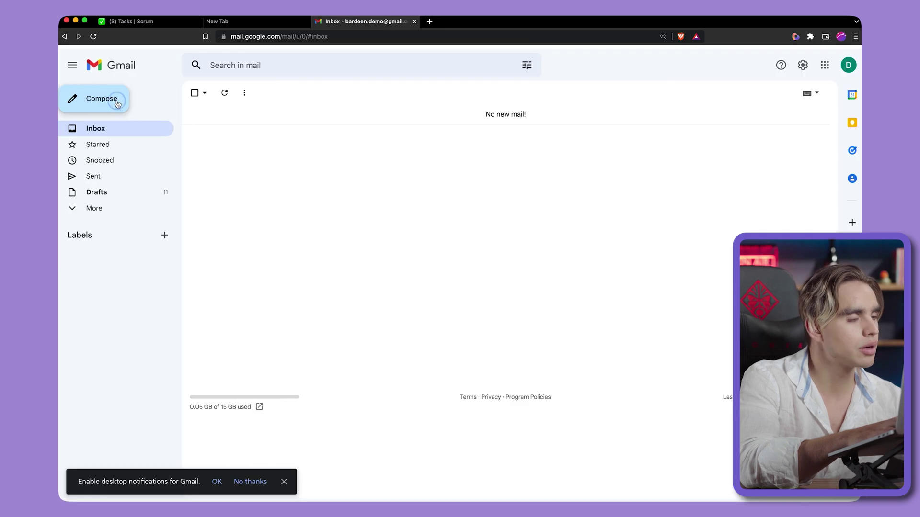
pyautogui.click(117, 102)
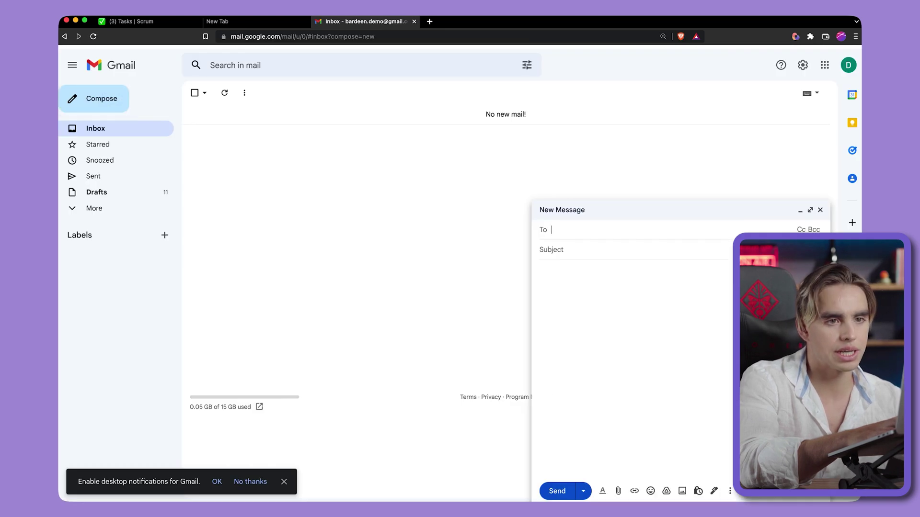
pyautogui.click(809, 209)
pyautogui.press('super+equal')
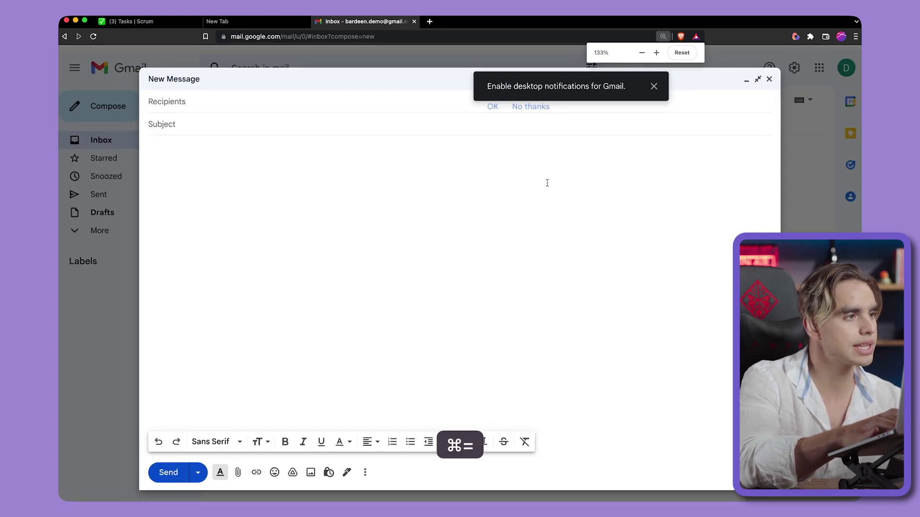
# - Send 'Amazing hack #8!' with a pasted Lorem ipsum body to the trigger address
pyautogui.click(267, 109)
pyautogui.press('super+v')
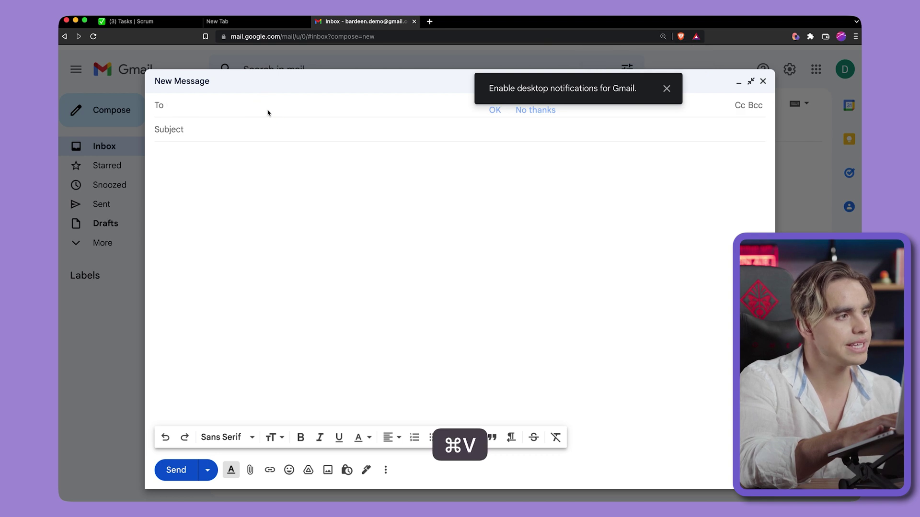
pyautogui.moveTo(268, 117)
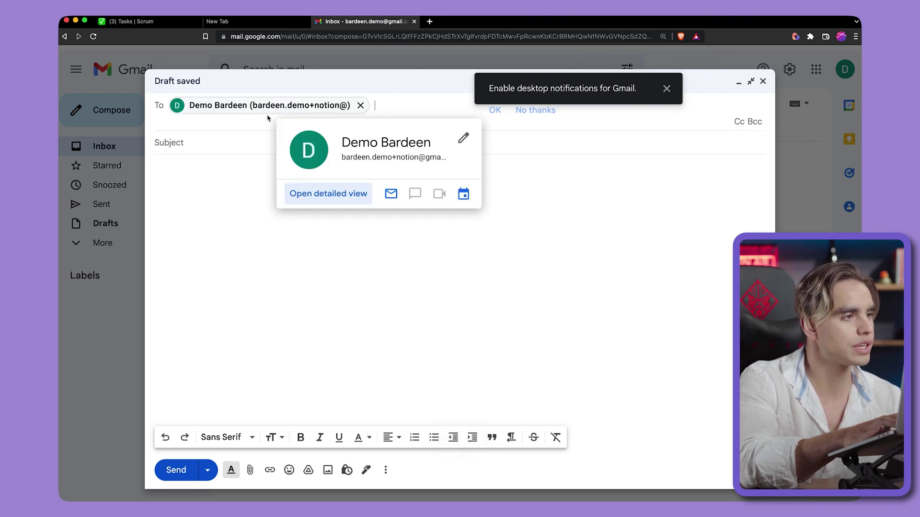
pyautogui.click(242, 139)
pyautogui.write('Amazing hack')
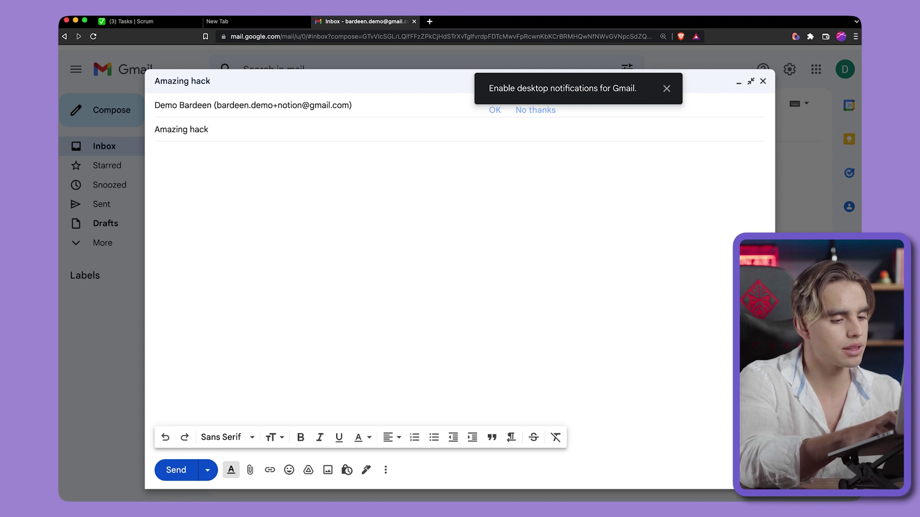
pyautogui.write(' #8!')
pyautogui.press('Tab')
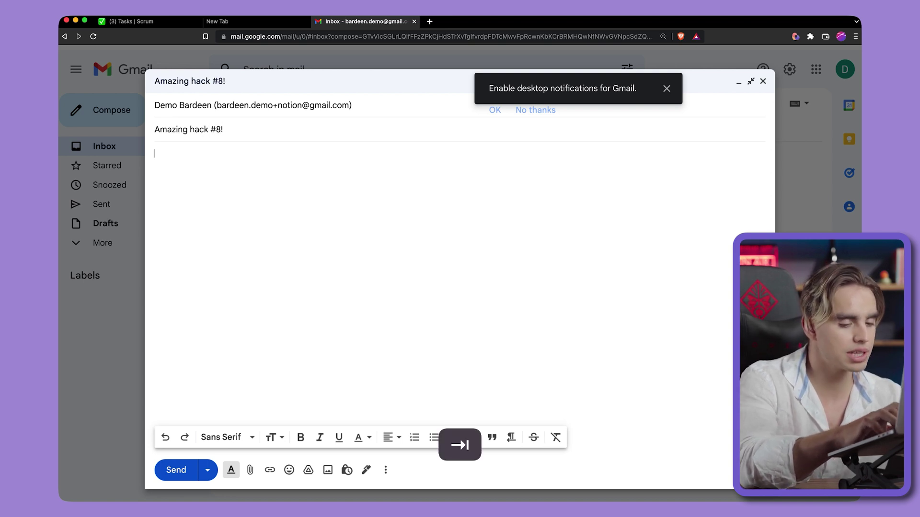
pyautogui.press('super+v')
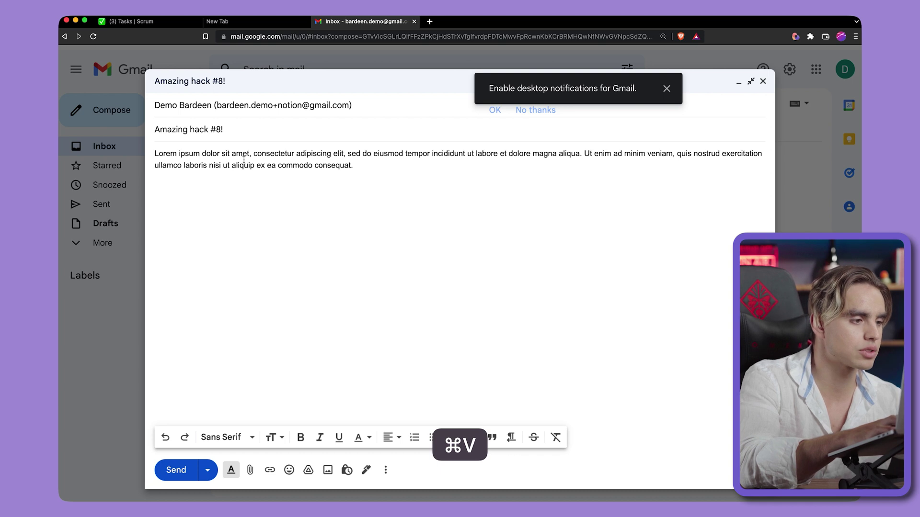
pyautogui.click(176, 470)
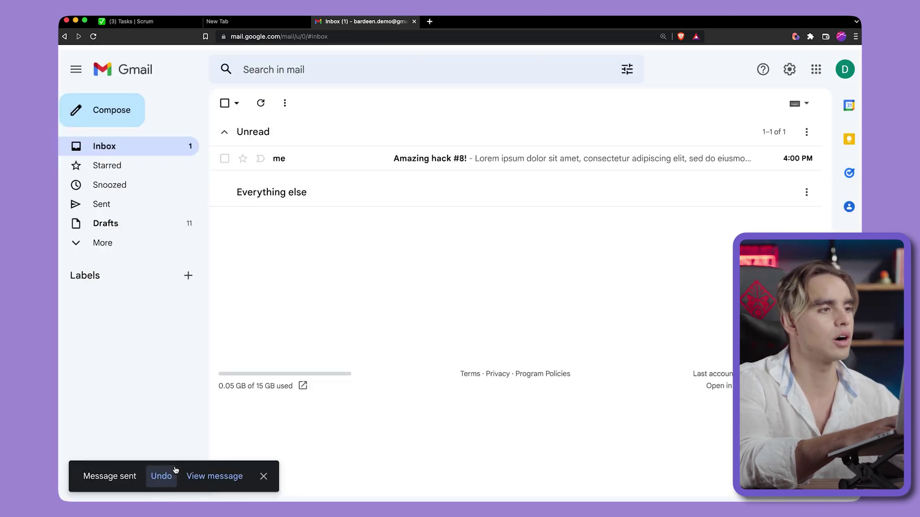
# - Switch to the Notion Tasks board and open the new 'Amazing hack #8!' Backlog card
pyautogui.click(180, 22)
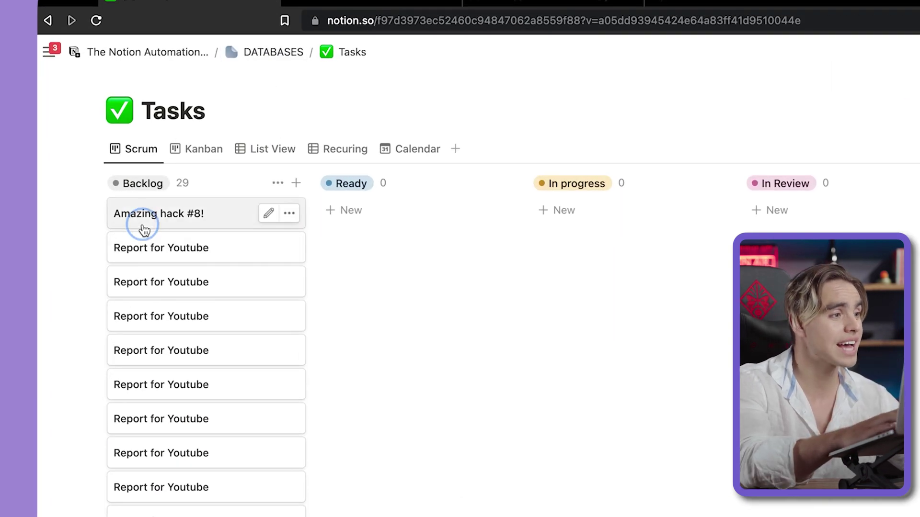
pyautogui.click(142, 224)
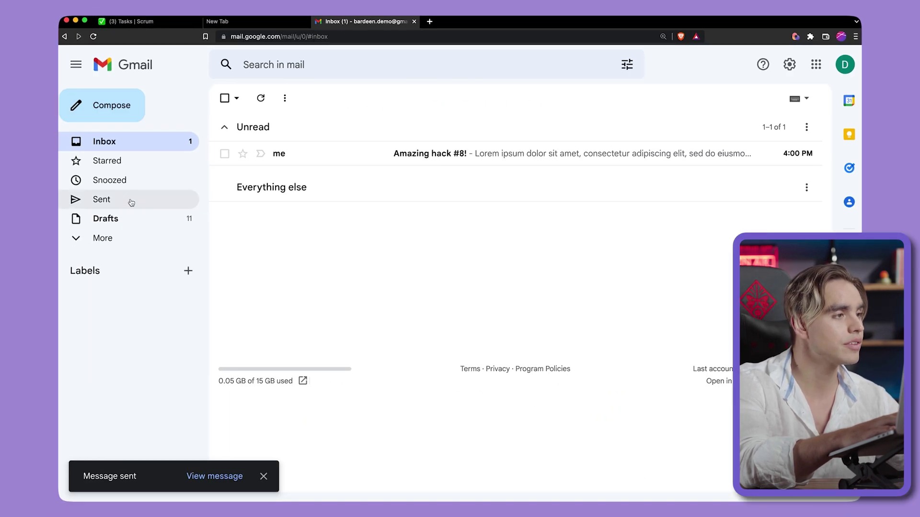
# - Forward 'Do my laundry' from Sent to the trigger address, then open its 'Fwd: Do my laundry' card
pyautogui.click(132, 202)
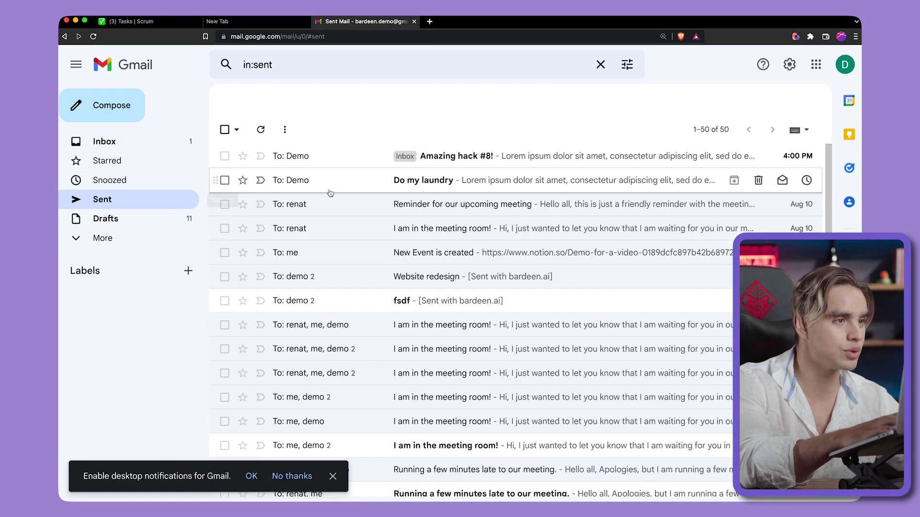
pyautogui.click(378, 185)
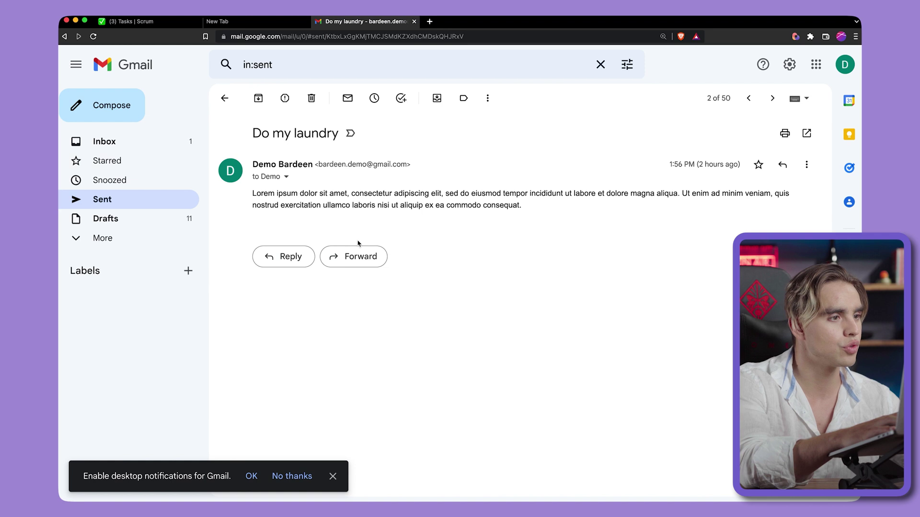
pyautogui.click(359, 257)
pyautogui.press('super+v')
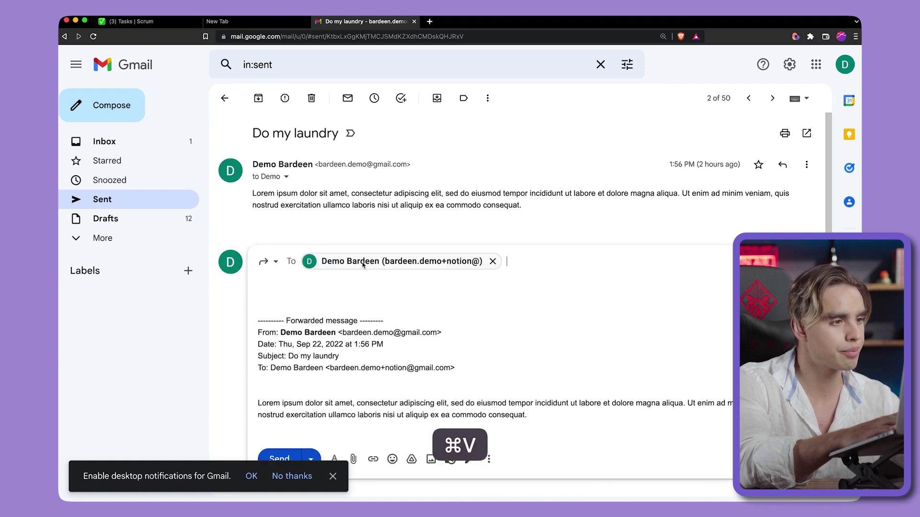
pyautogui.click(280, 459)
pyautogui.click(150, 22)
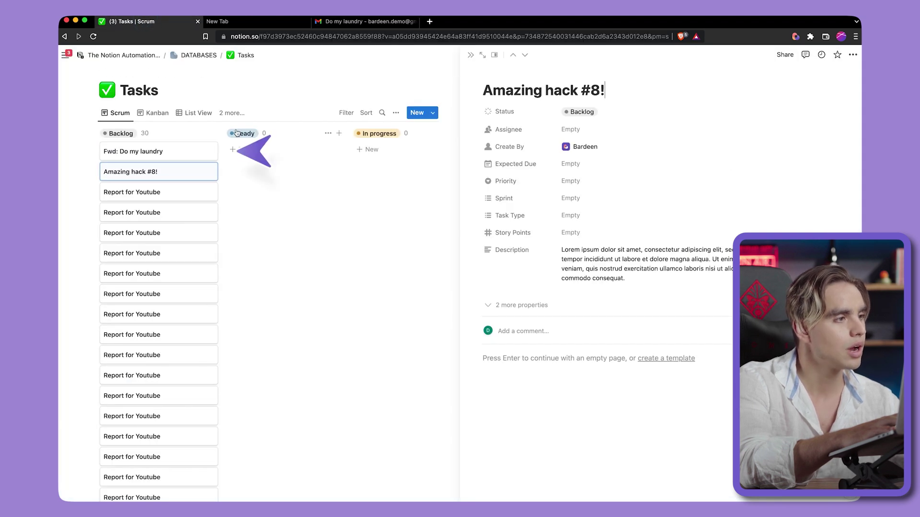
pyautogui.click(188, 154)
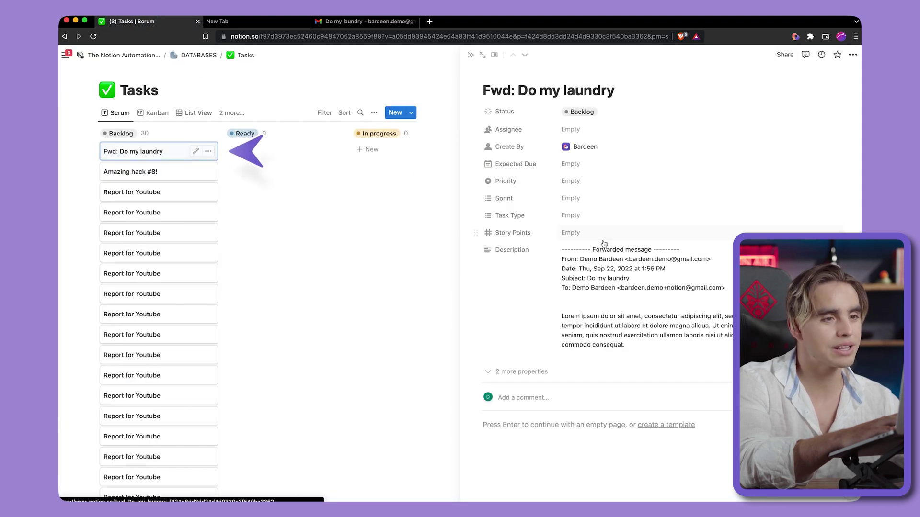